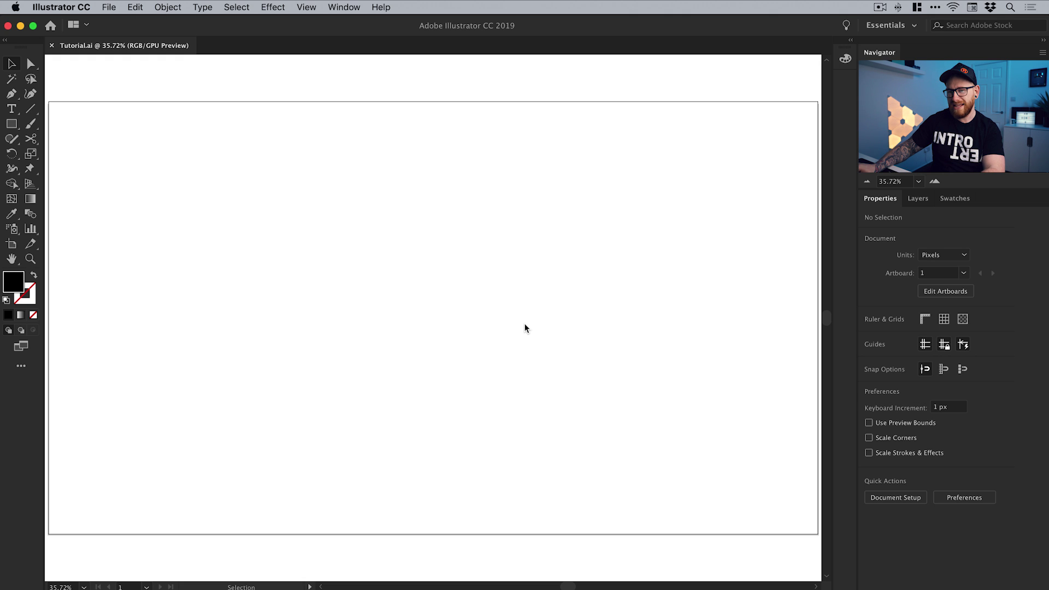
Step: Type BOOM on the artboard, enlarge it, and move it down and left
click(11, 109)
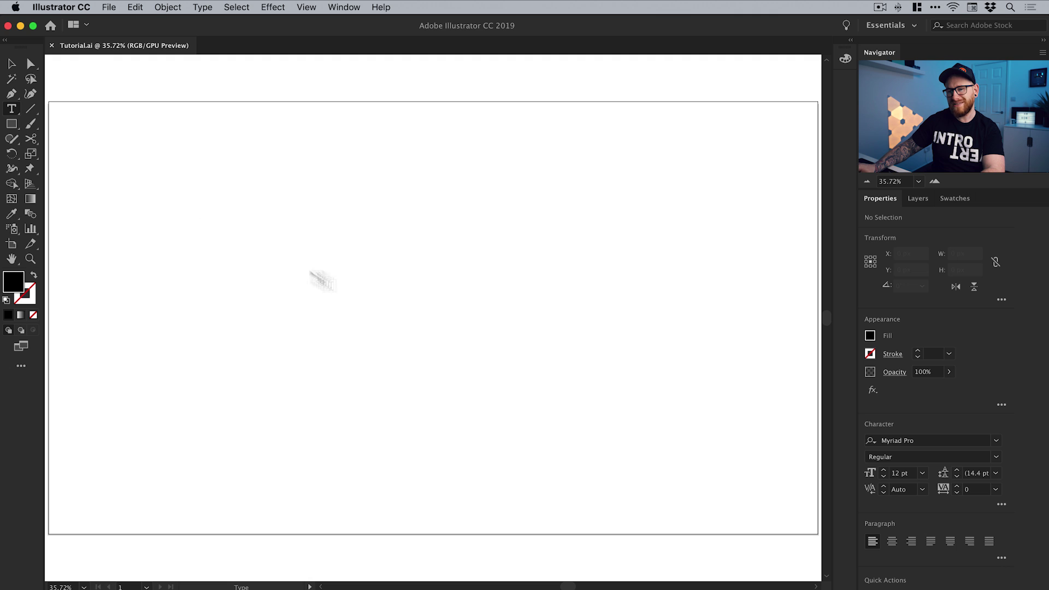
click(376, 312)
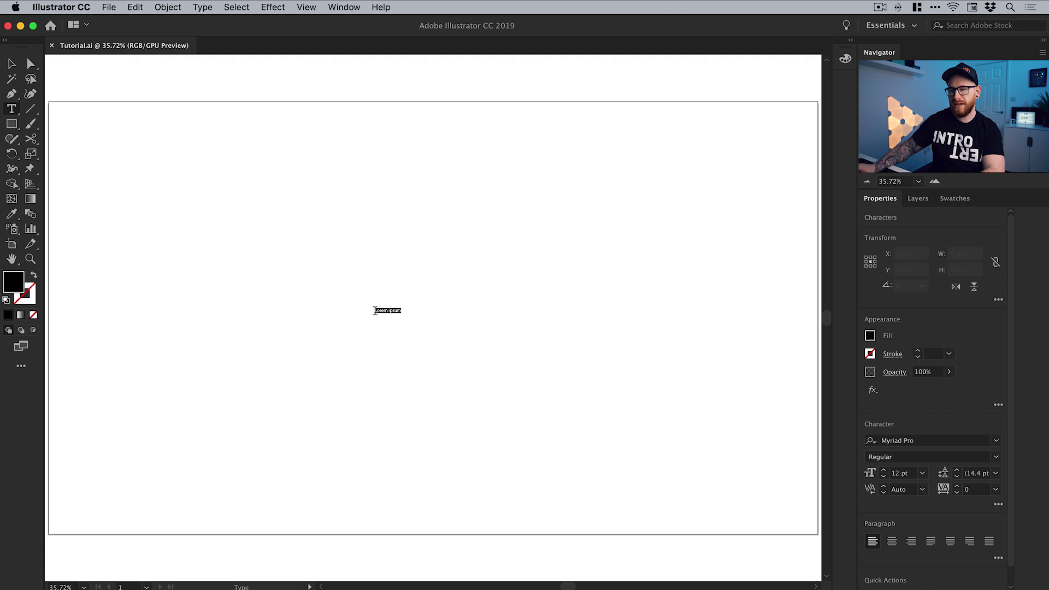
text(a)
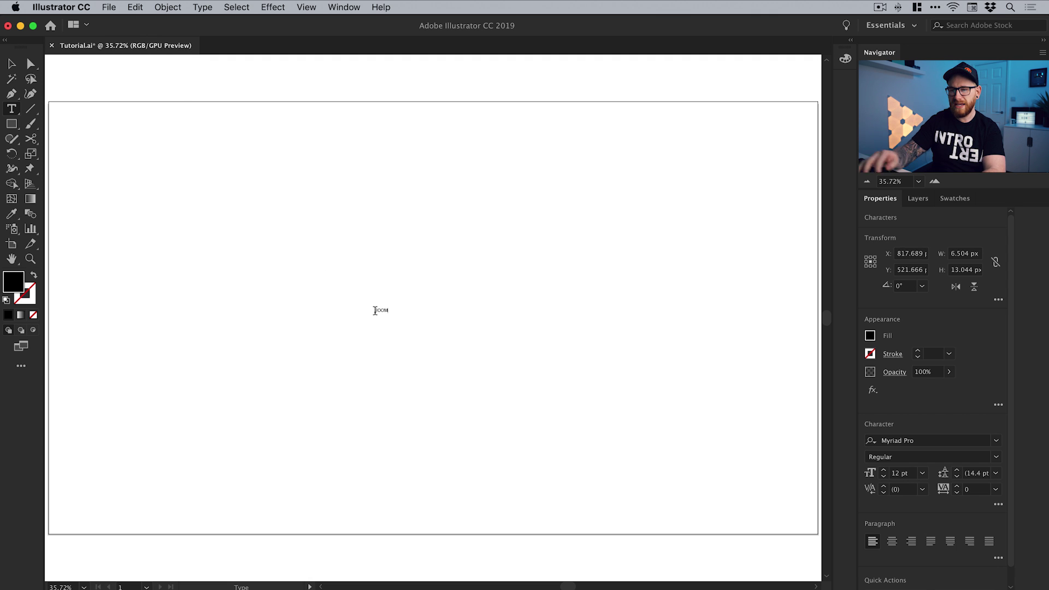
text(OOM)
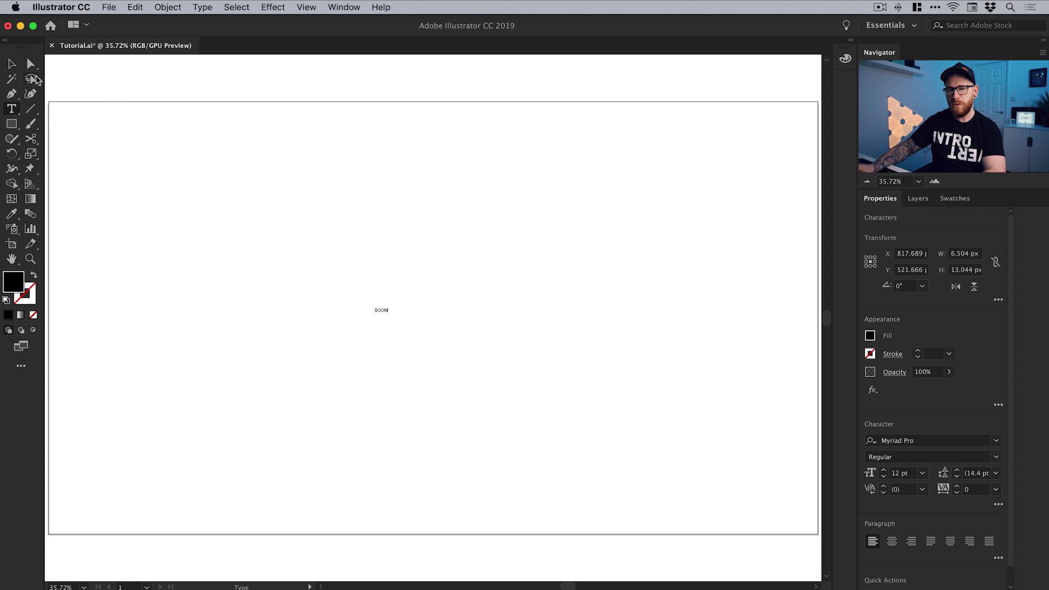
click(12, 64)
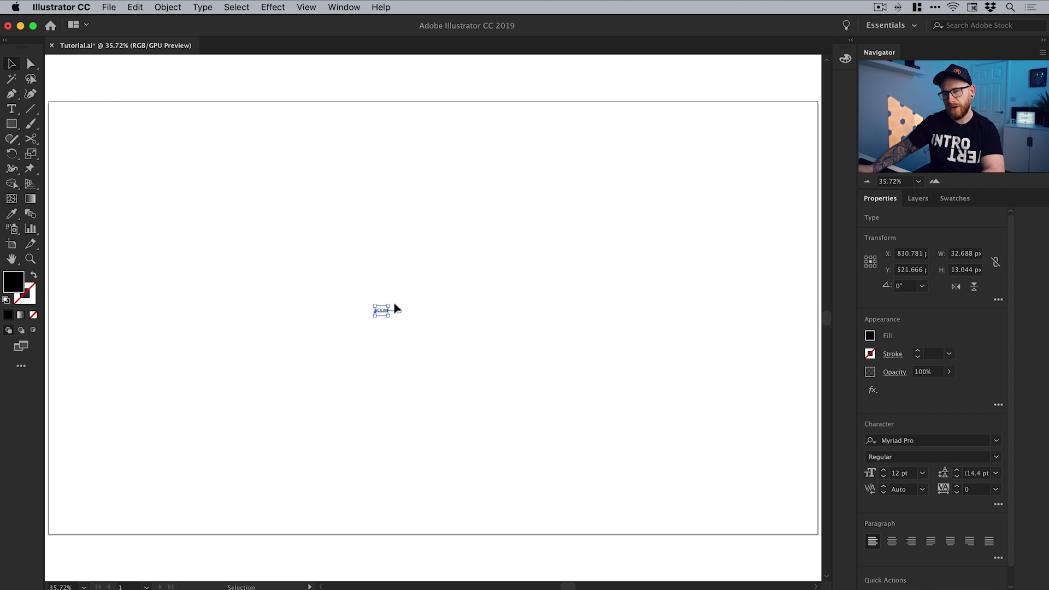
drag(388, 305, 657, 138)
drag(508, 222, 446, 332)
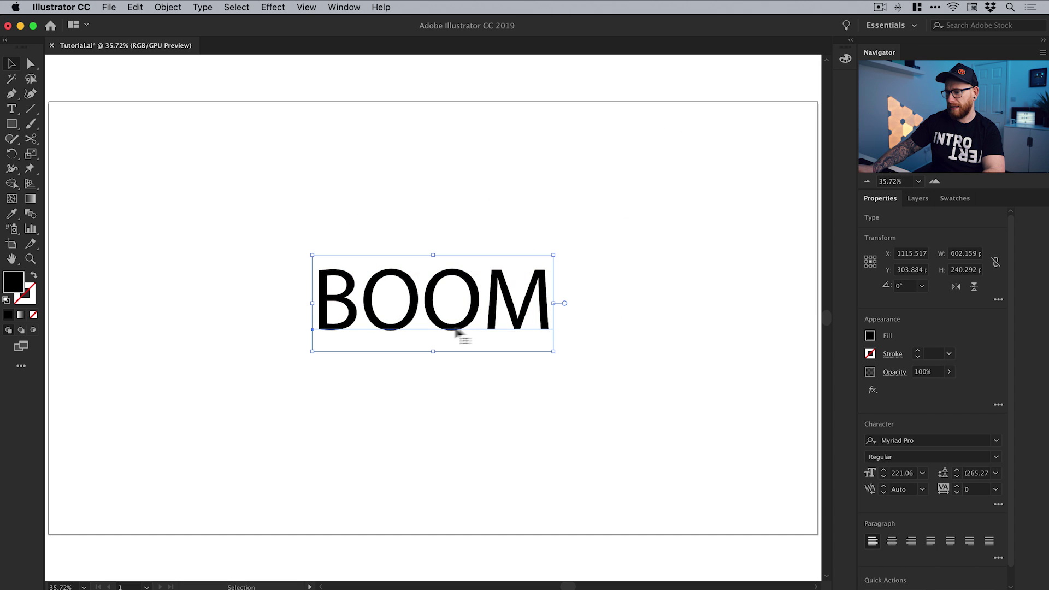
Step: Set BOOM's font to Gotham Black and scale it up to about 1000 px wide
click(925, 437)
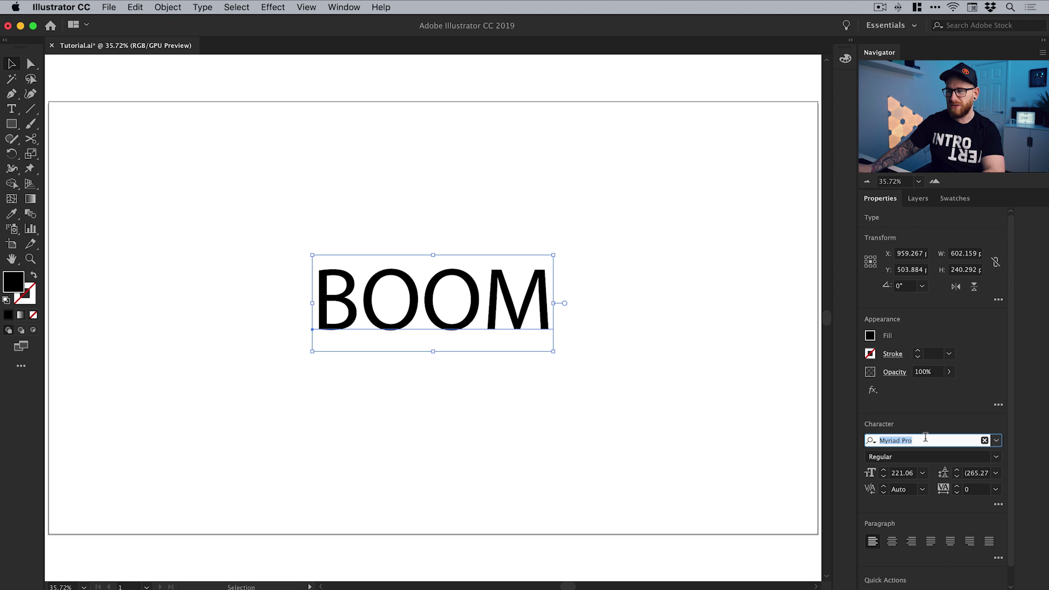
text(gotham)
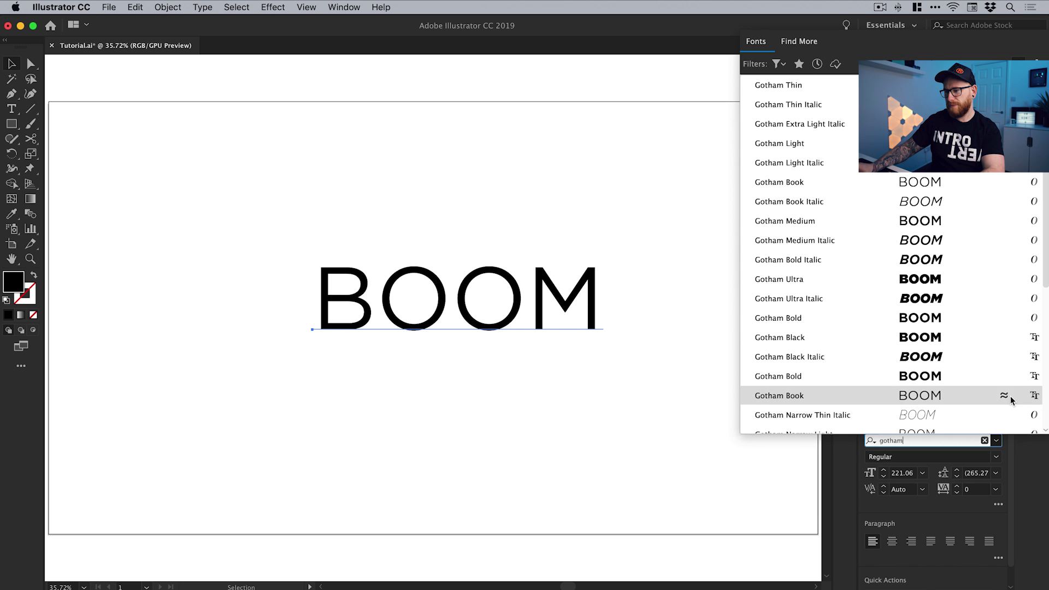
click(828, 342)
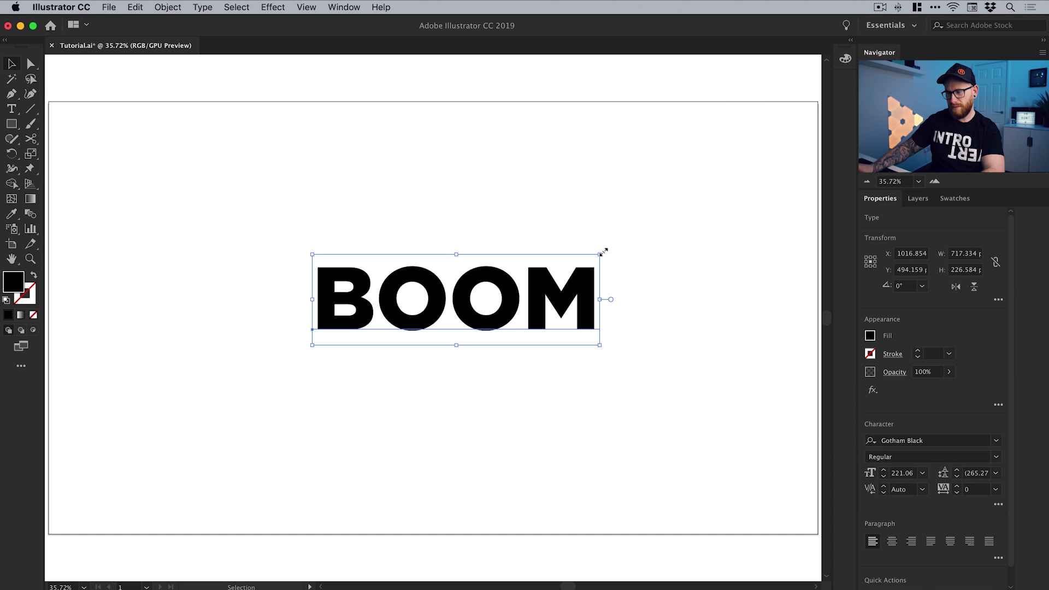
drag(601, 253, 712, 163)
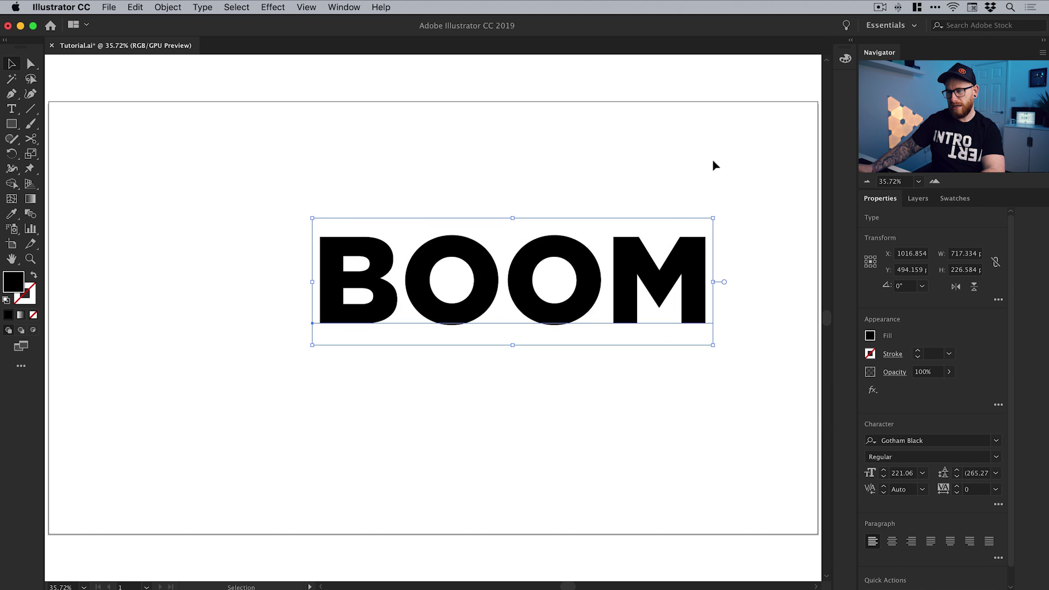
Step: Drag the 1000 px BOOM down and left, then nudge it toward the artboard centre
drag(643, 257, 592, 285)
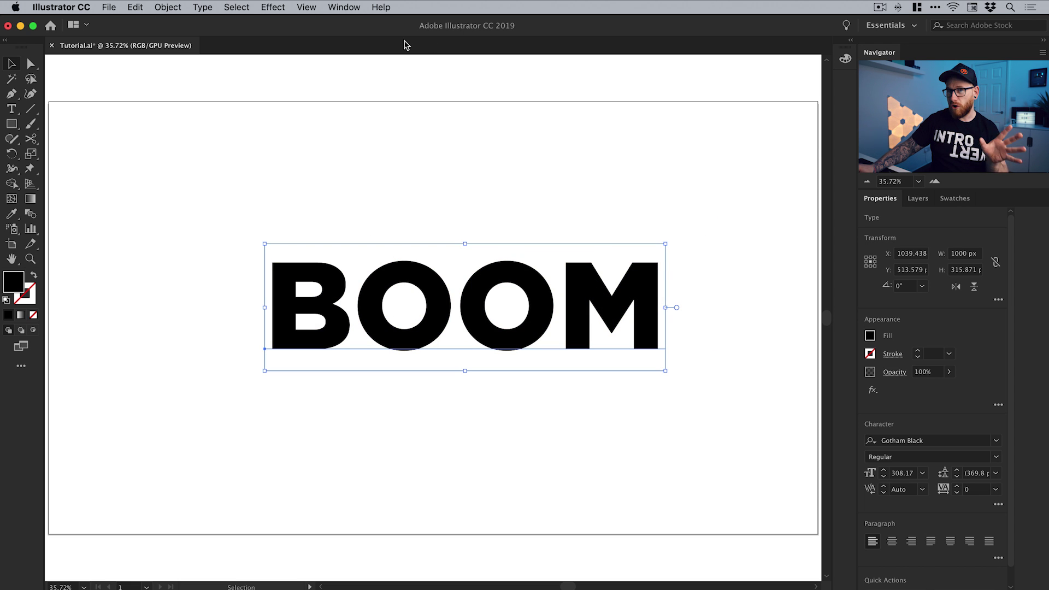
click(344, 7)
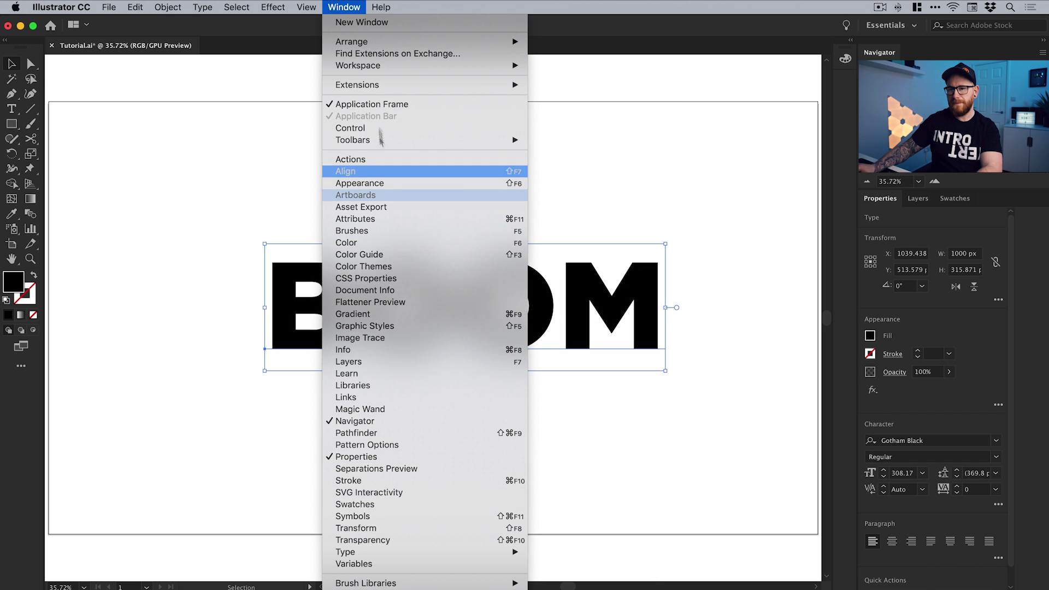
click(351, 11)
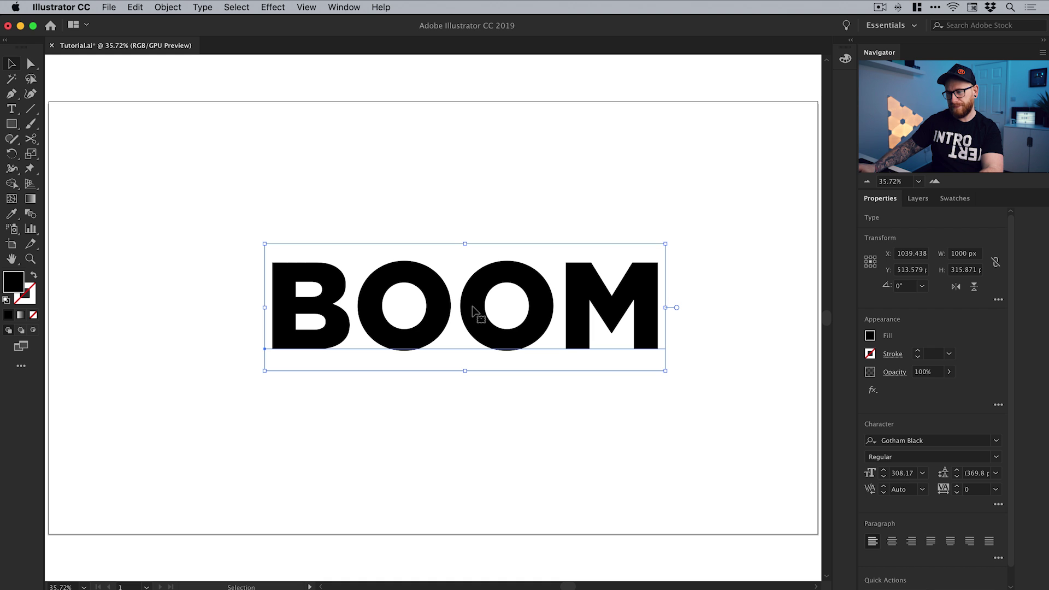
drag(469, 306, 458, 297)
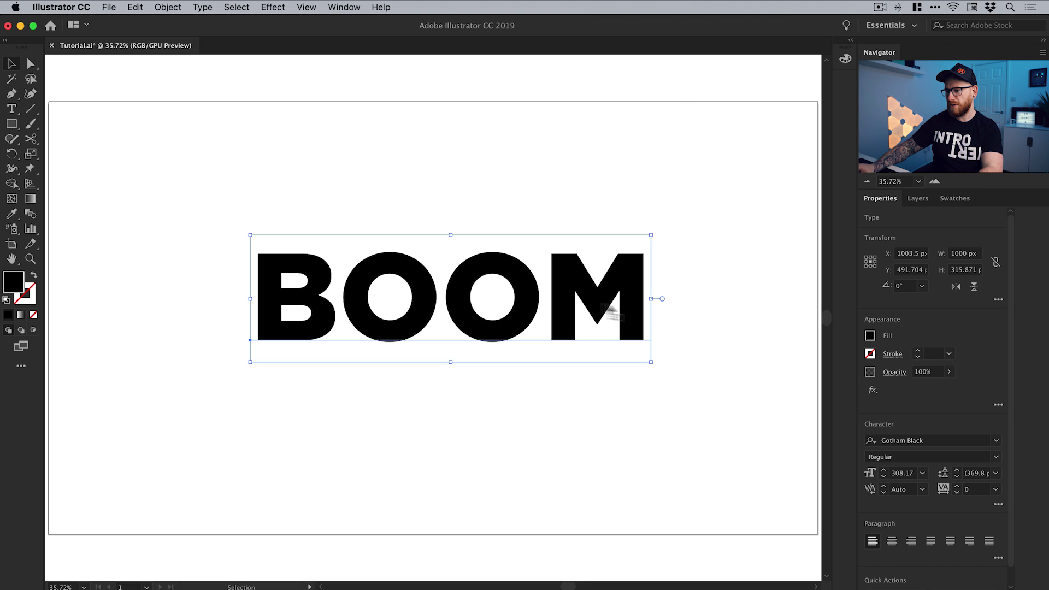
Step: Fill BOOM with orange and tighten its tracking to -50
click(870, 337)
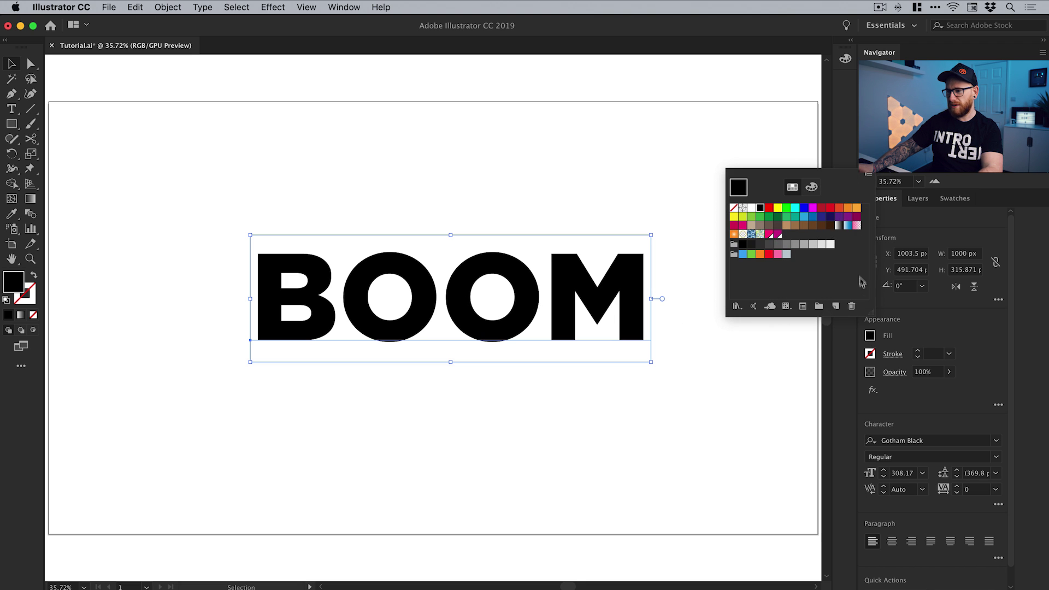
click(848, 209)
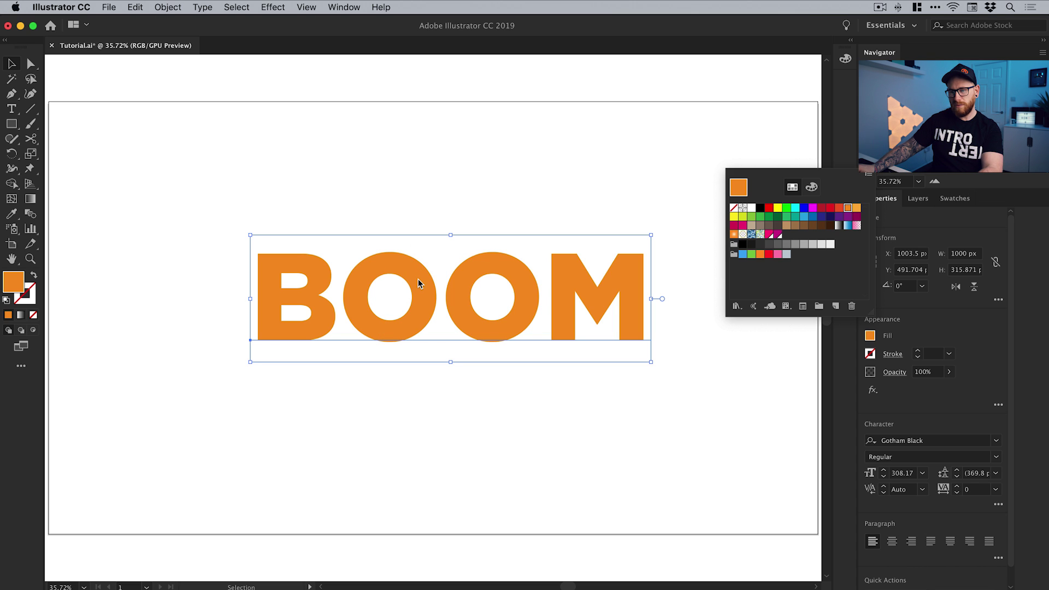
click(956, 493)
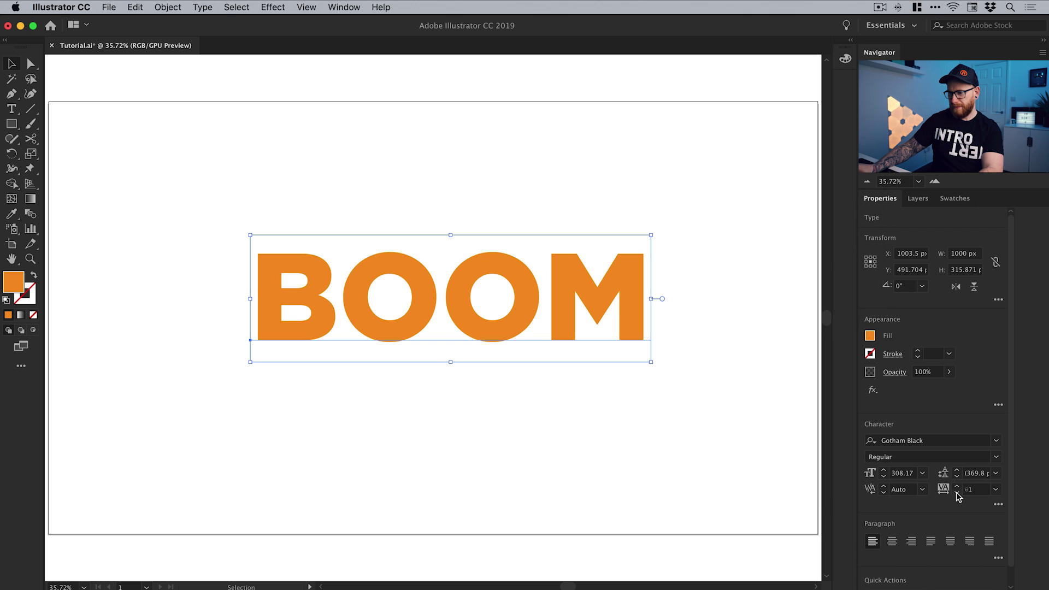
drag(956, 493, 956, 492)
click(957, 493)
click(957, 492)
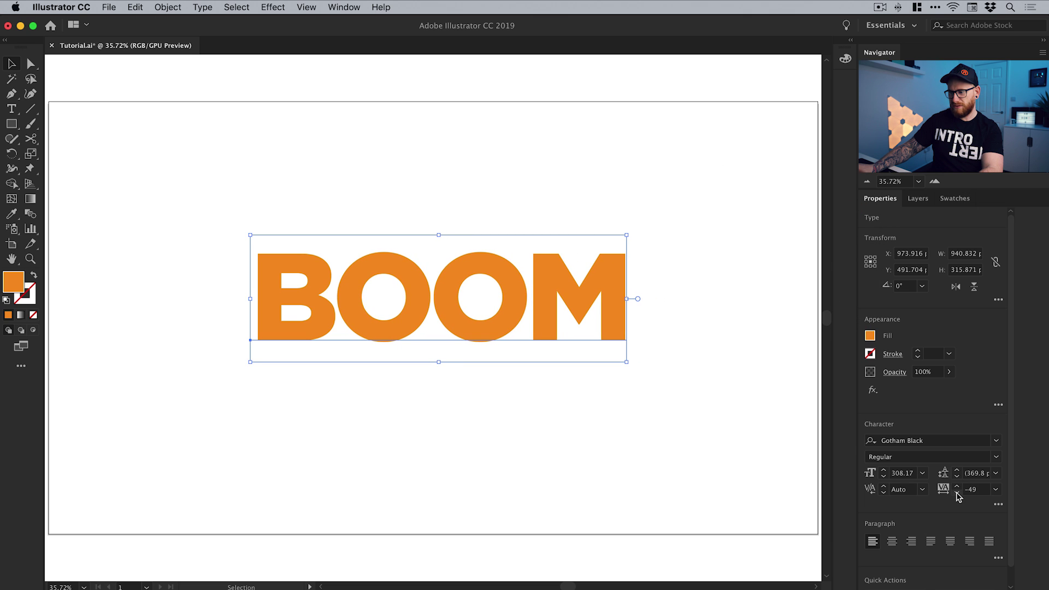
click(957, 493)
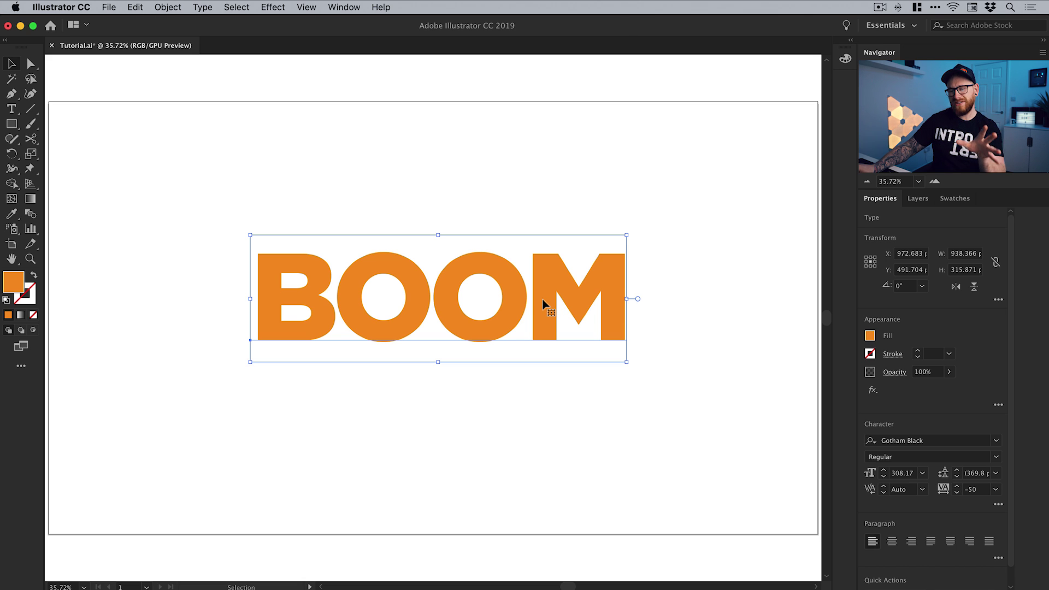
Step: Apply Effect > 3D > Extrude & Bevel to BOOM
click(273, 7)
mouse_move(352, 85)
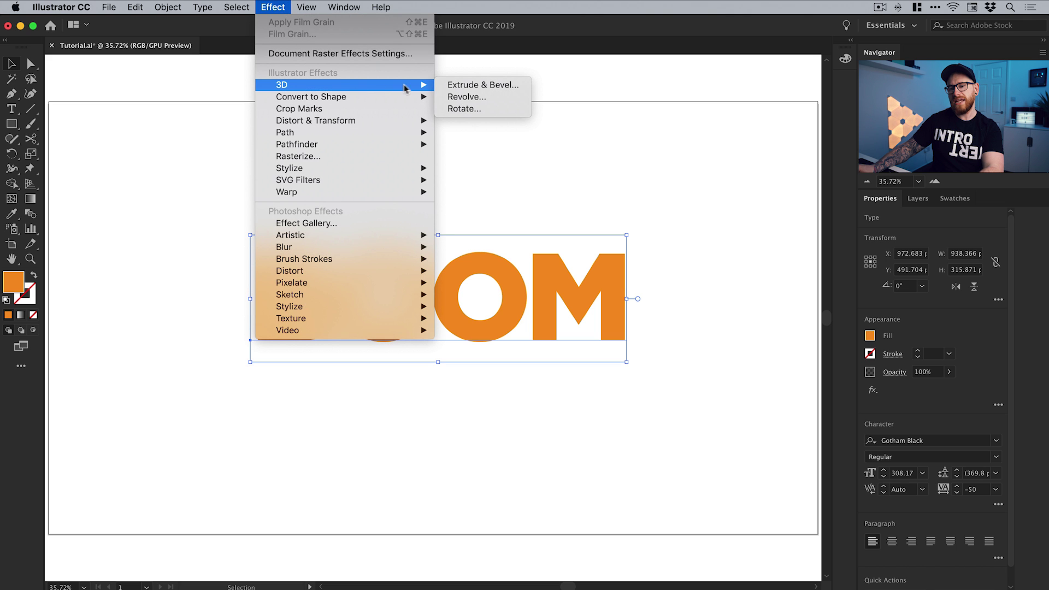
click(459, 86)
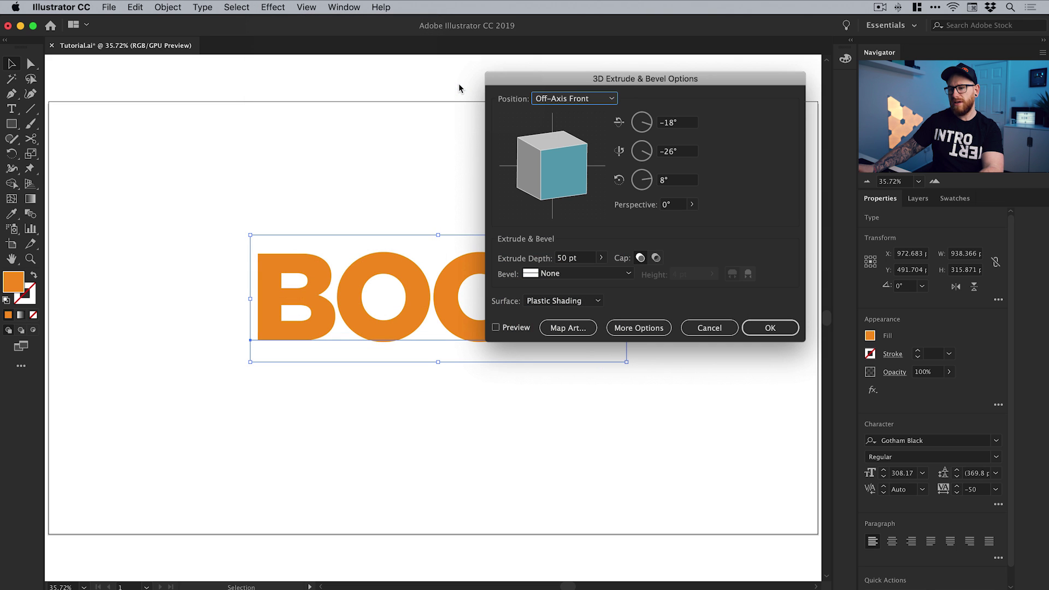
key(space)
key(Escape)
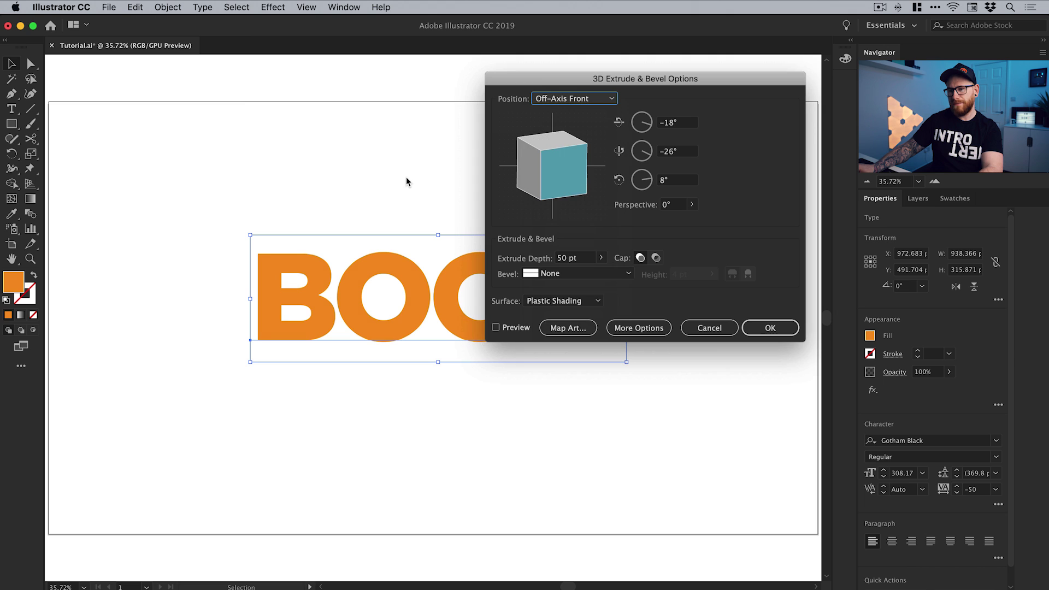
Step: Preview the extrusion, trying Off-Axis Top and Left before returning to Off-Axis Front
click(571, 98)
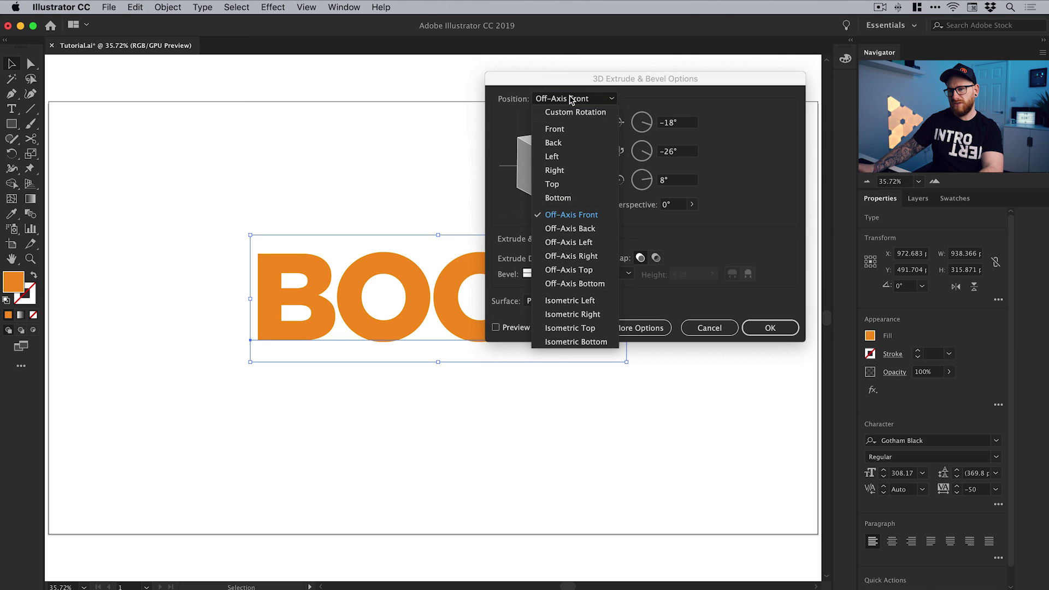
click(581, 271)
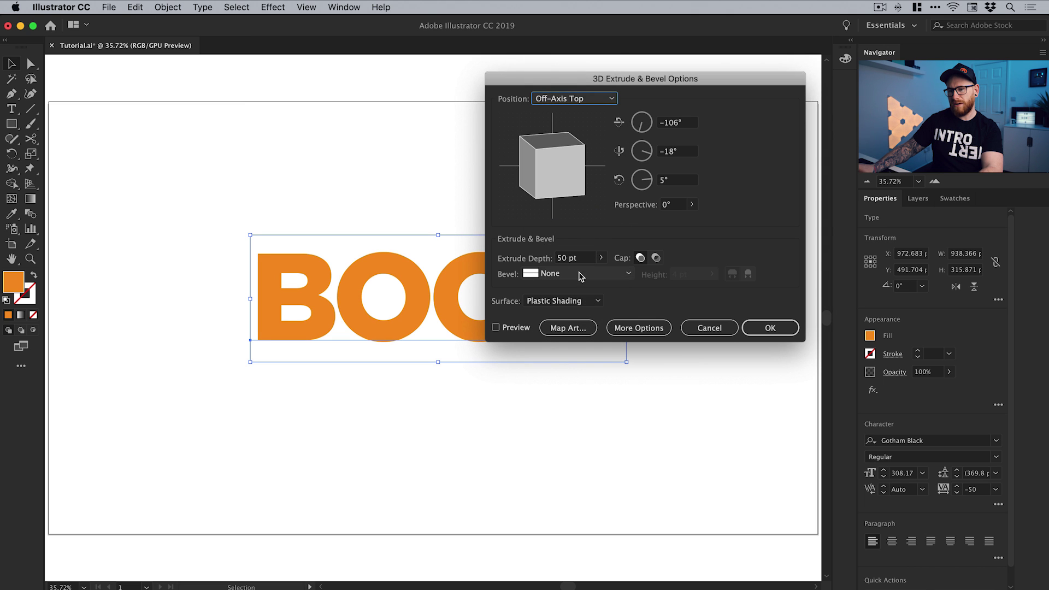
click(509, 330)
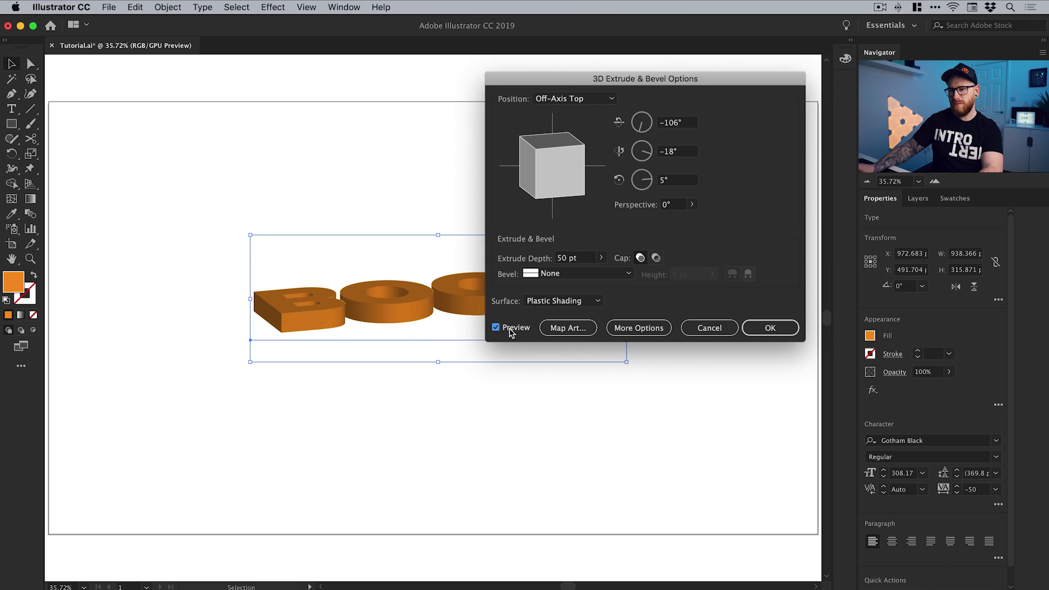
click(608, 99)
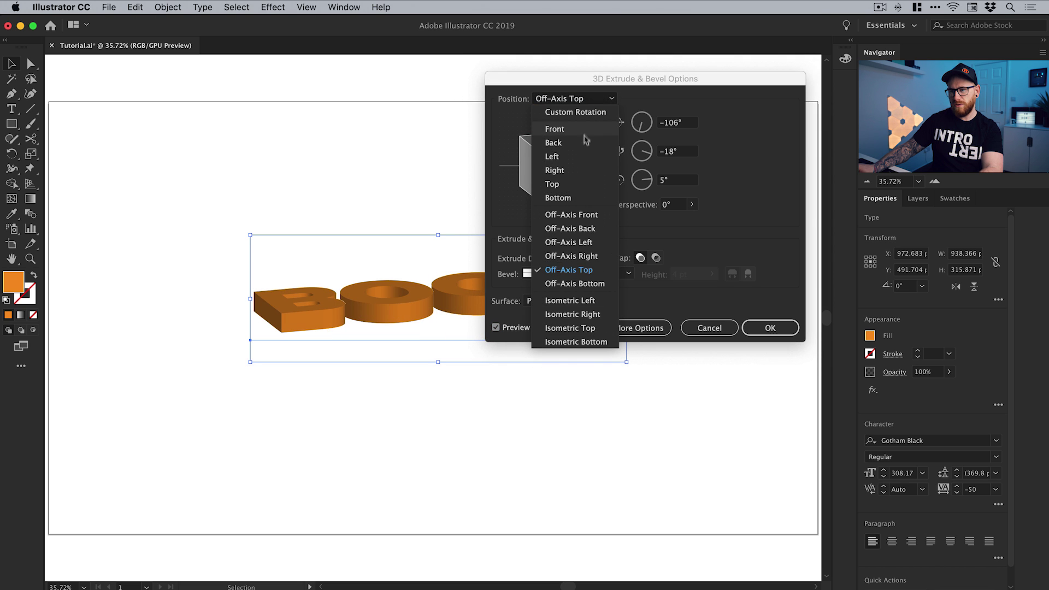
click(582, 156)
click(580, 98)
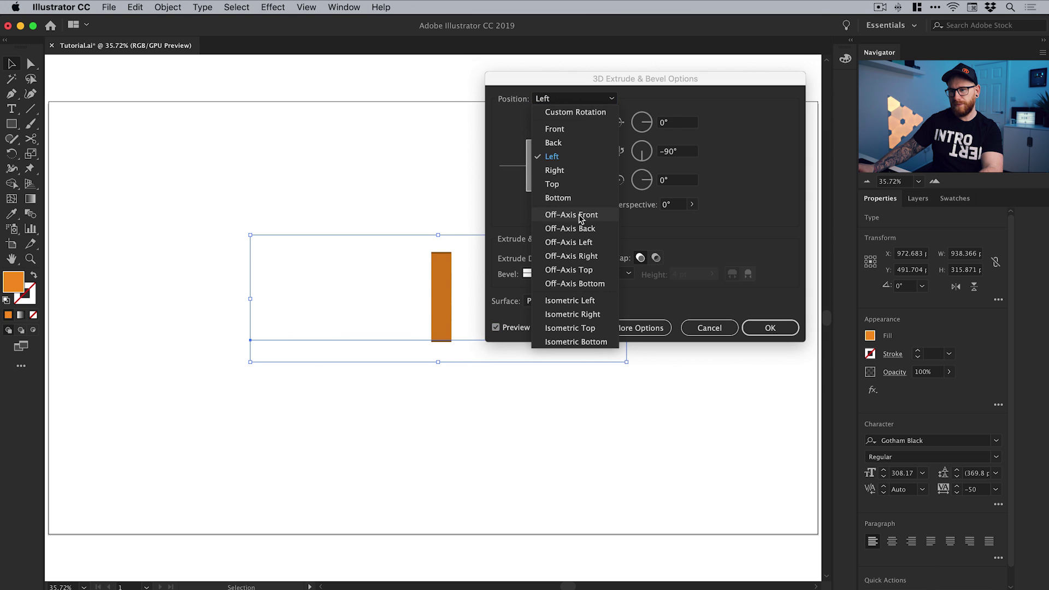
click(563, 214)
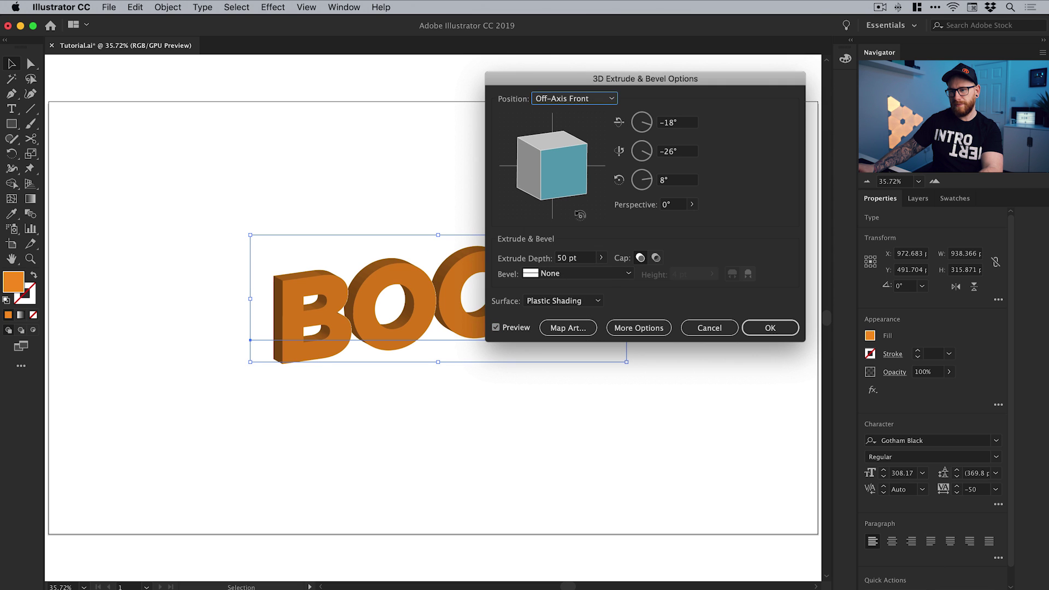
click(573, 100)
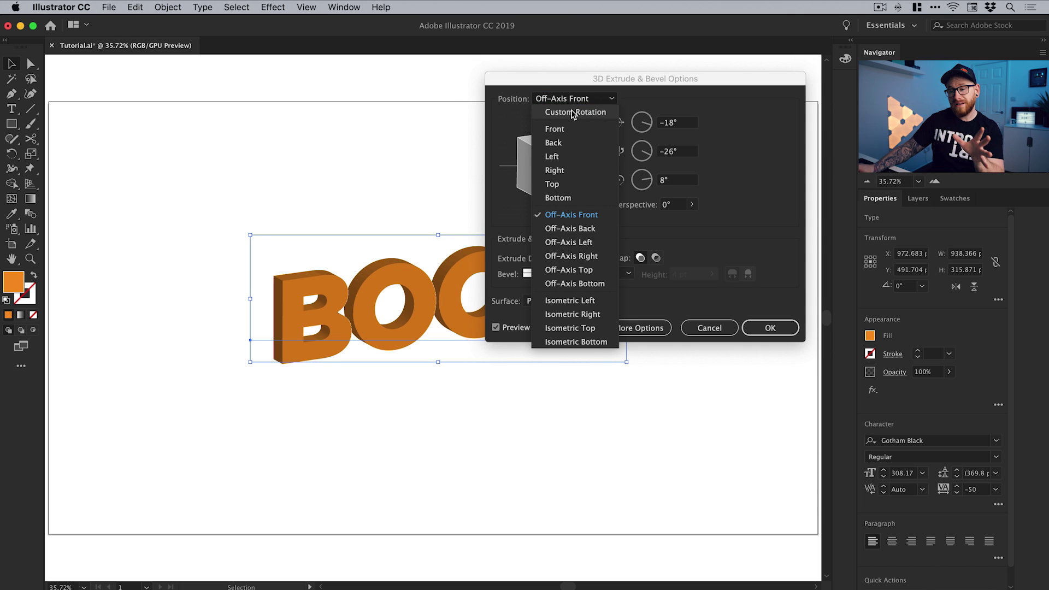
Step: Switch Position to Custom Rotation and enter 0° for the rotation angles
click(573, 113)
click(654, 126)
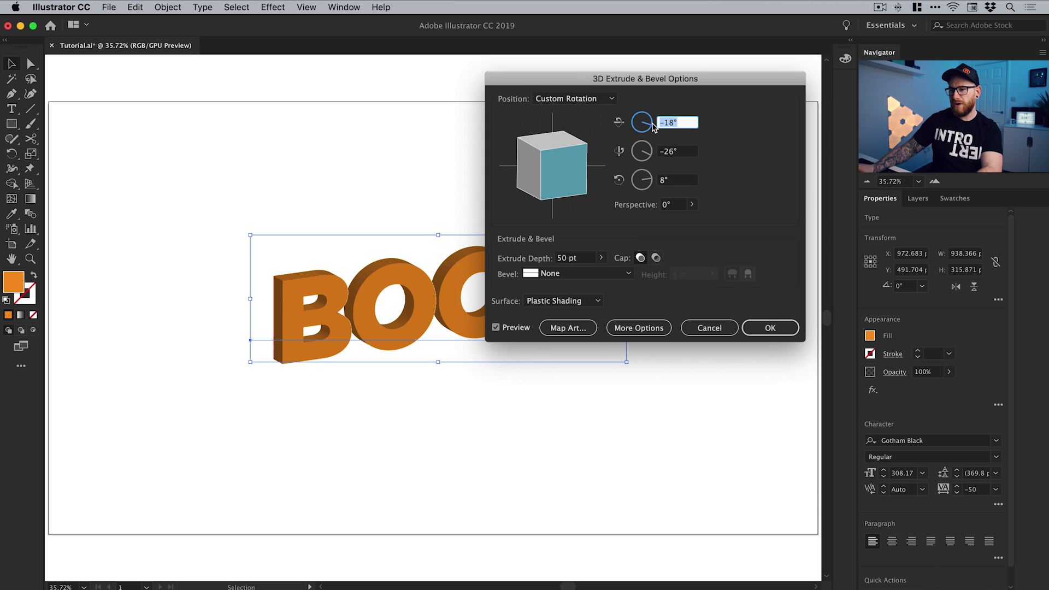
text(0)
key(Tab)
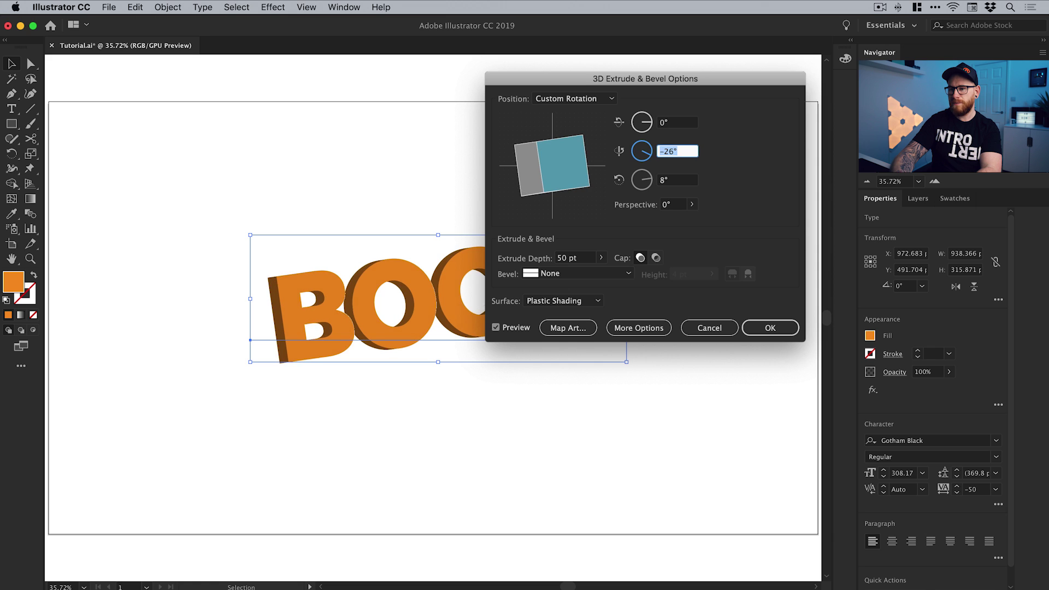
text(0)
key(Tab)
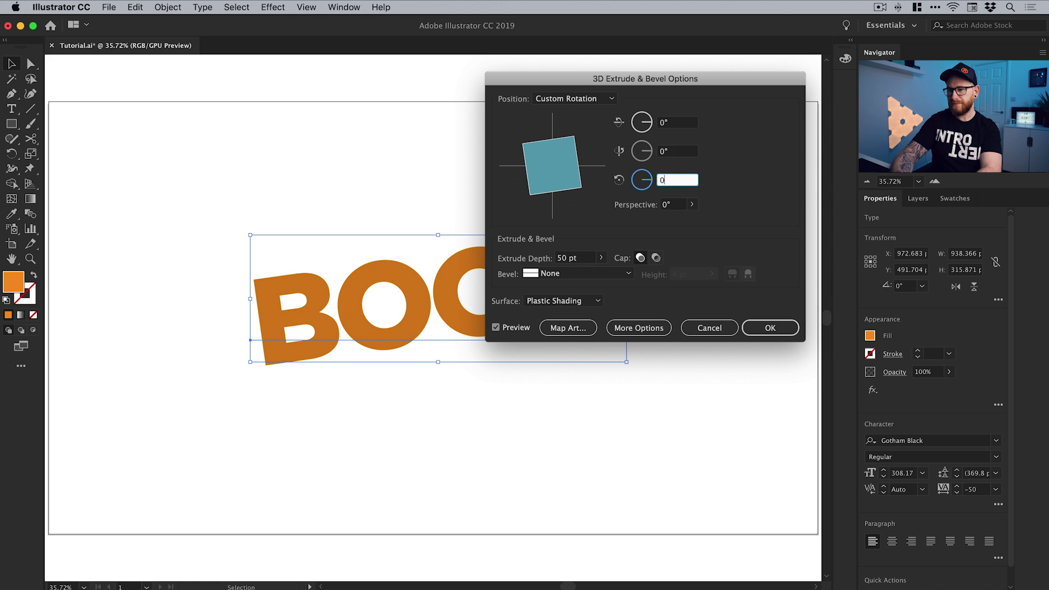
key(Tab)
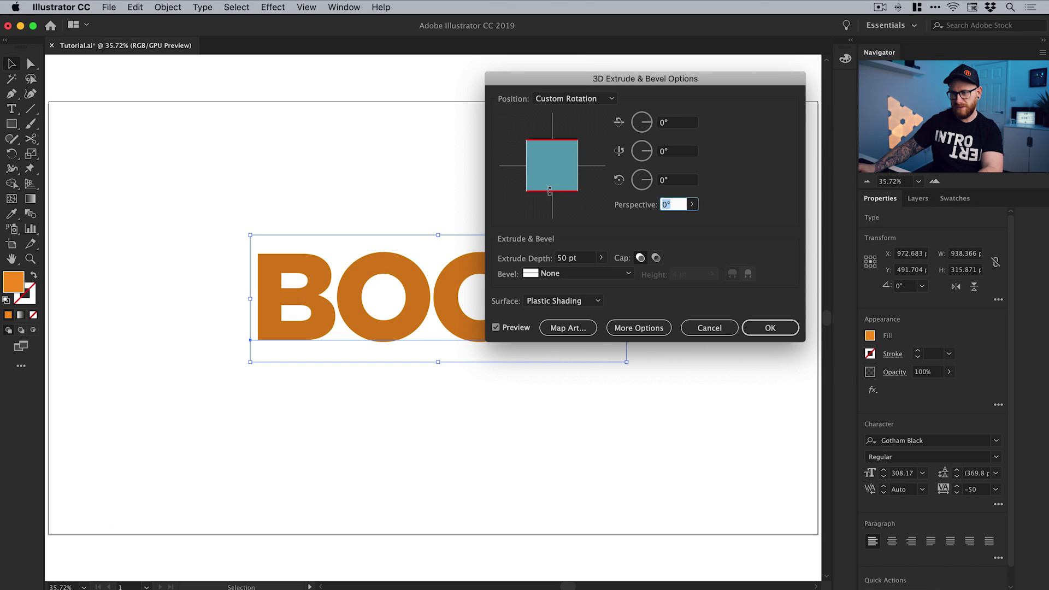
Step: Drag the rotation cube to try several tilted orientations, including 15° and -28°
click(549, 190)
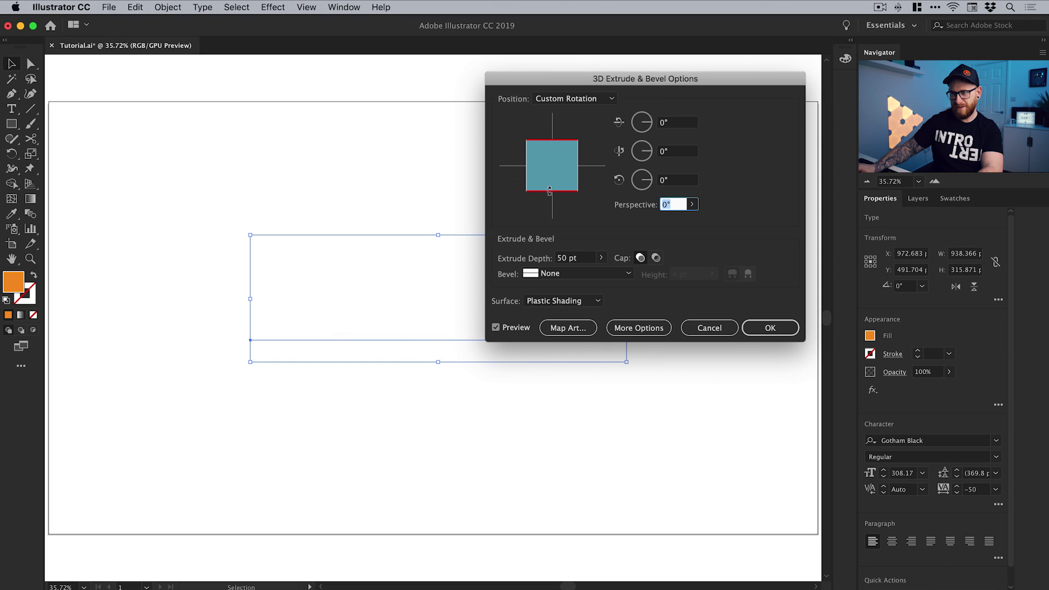
drag(549, 191, 550, 182)
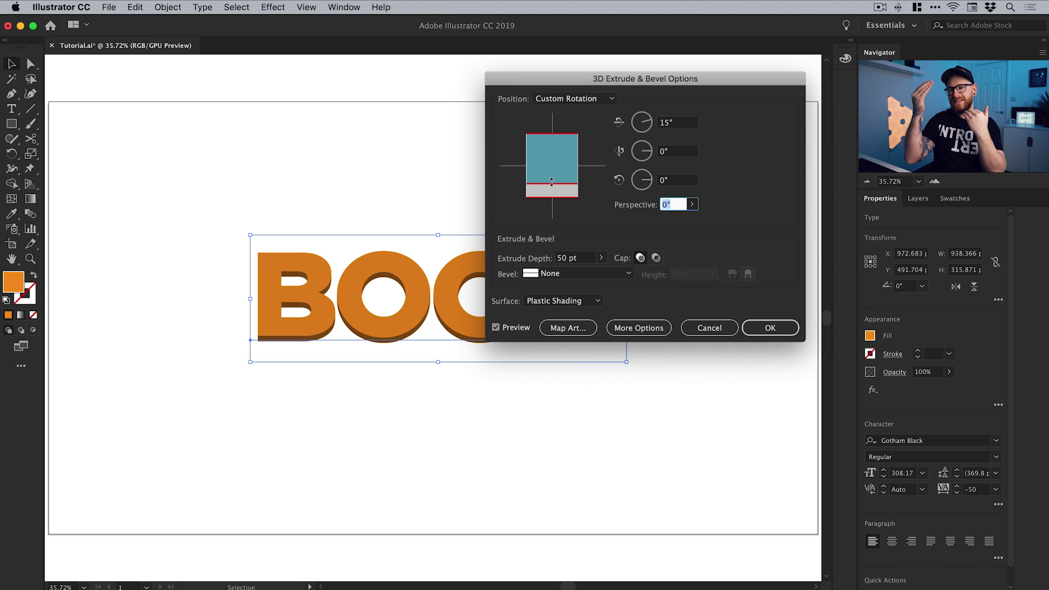
drag(550, 182, 552, 205)
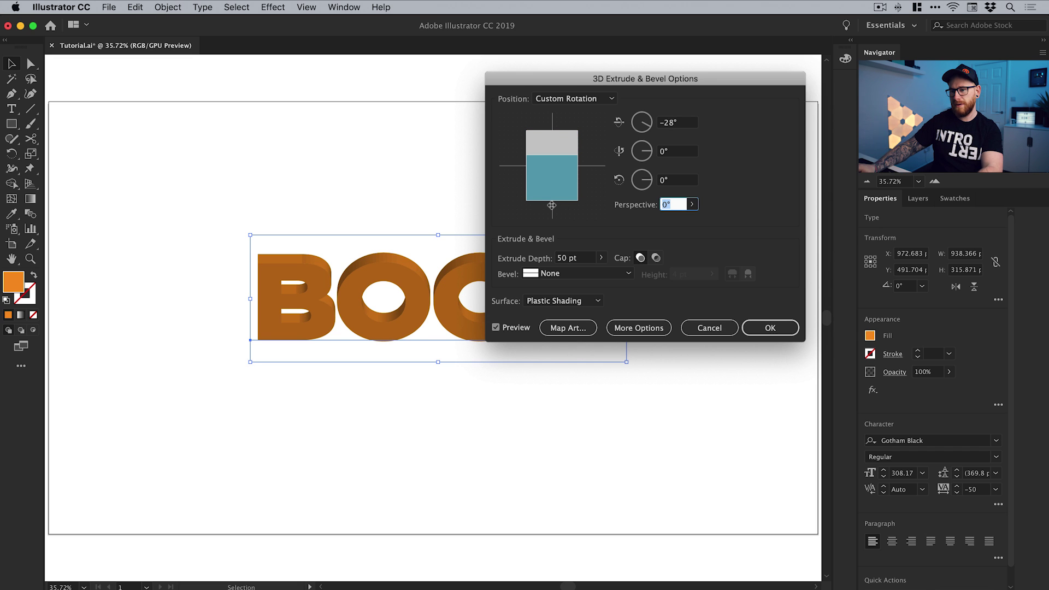
drag(535, 189, 526, 193)
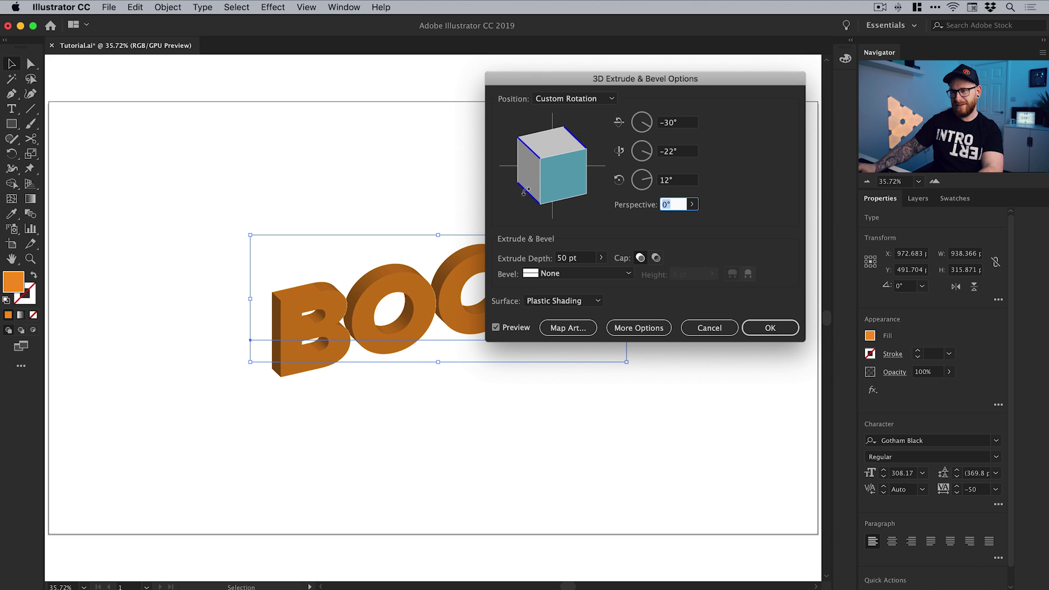
drag(525, 190, 525, 175)
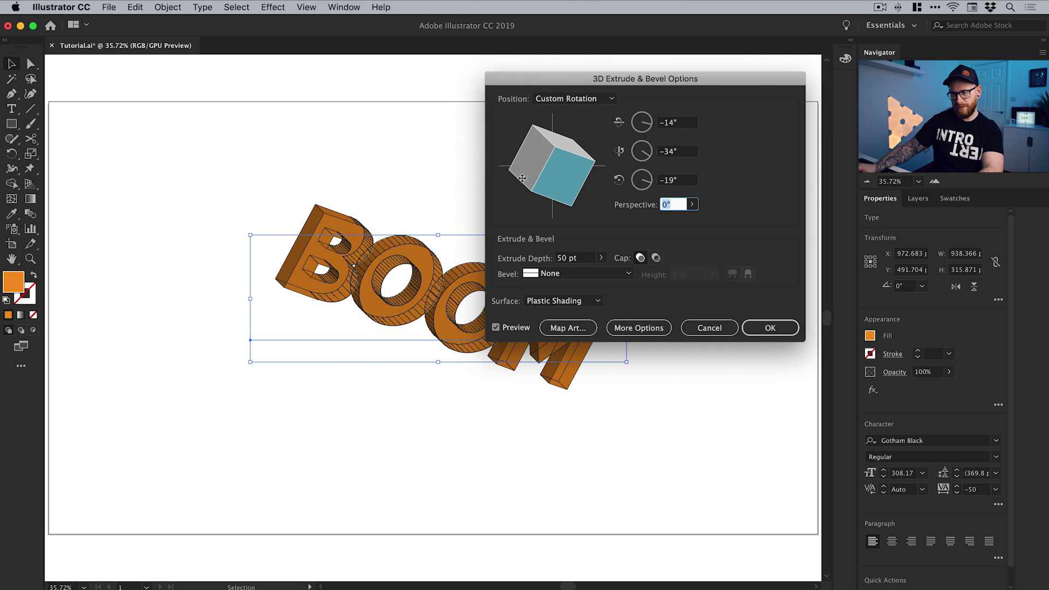
drag(523, 181, 552, 170)
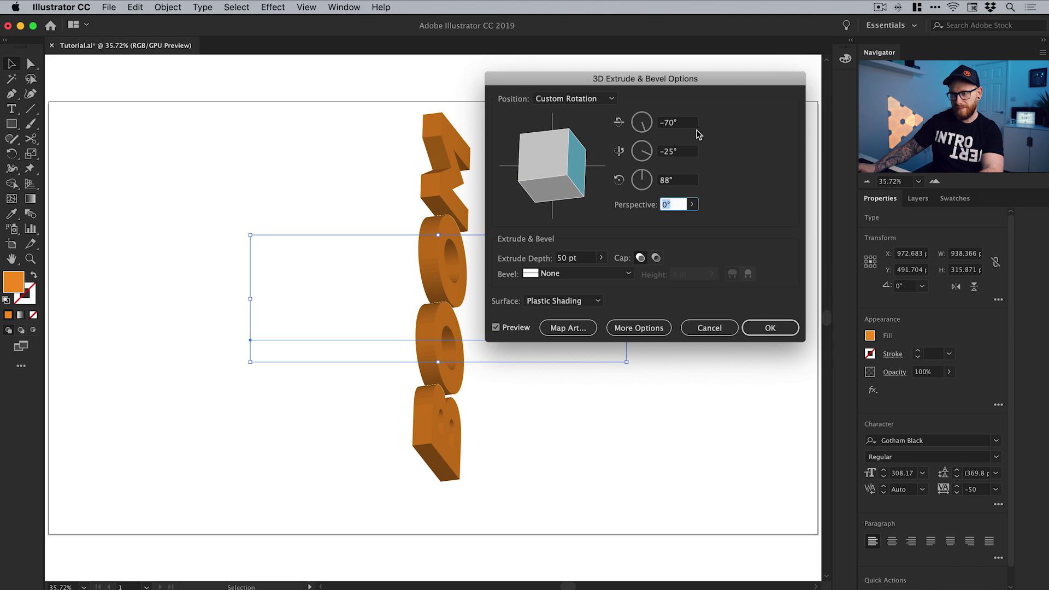
Step: Reset all three rotation angles to 0° so BOOM faces straight on
click(640, 122)
text(0)
key(Tab)
text(0)
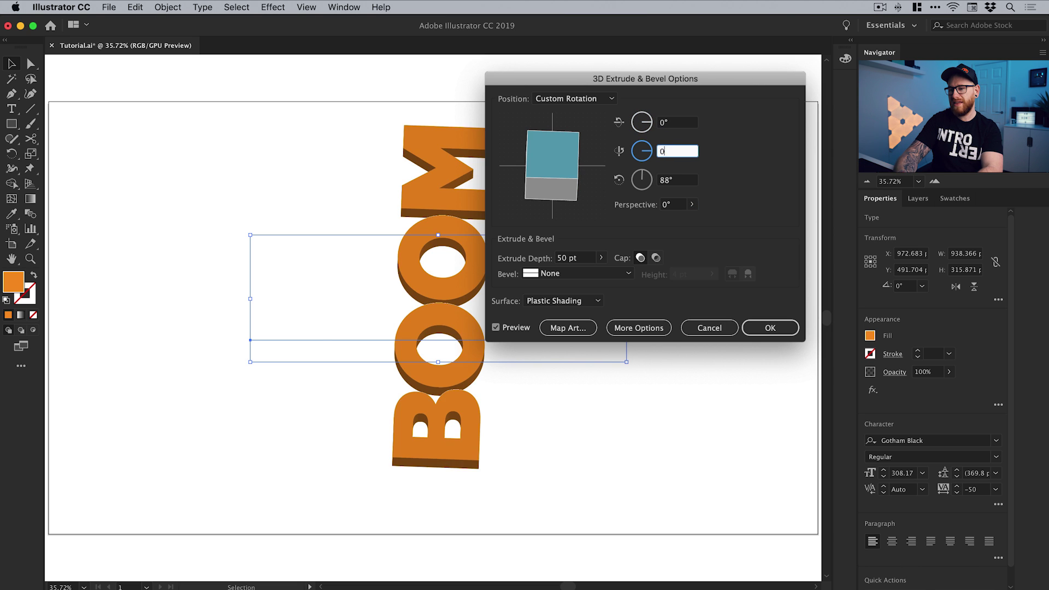
key(Tab)
text(0)
key(Tab)
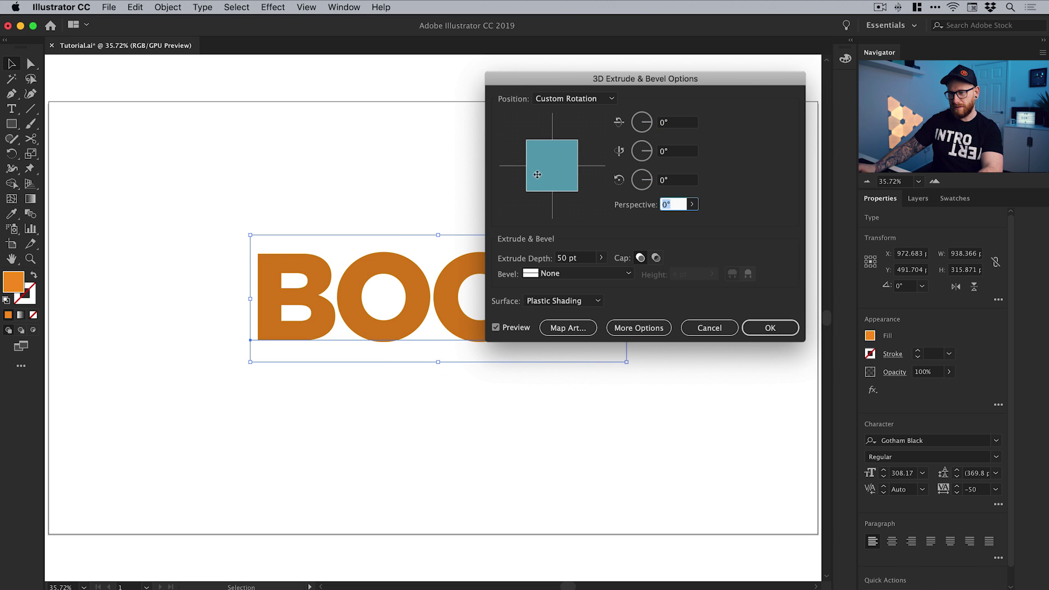
Step: Tilt BOOM back to 16° so the extruded bottom shows, and add perspective
drag(543, 189, 569, 181)
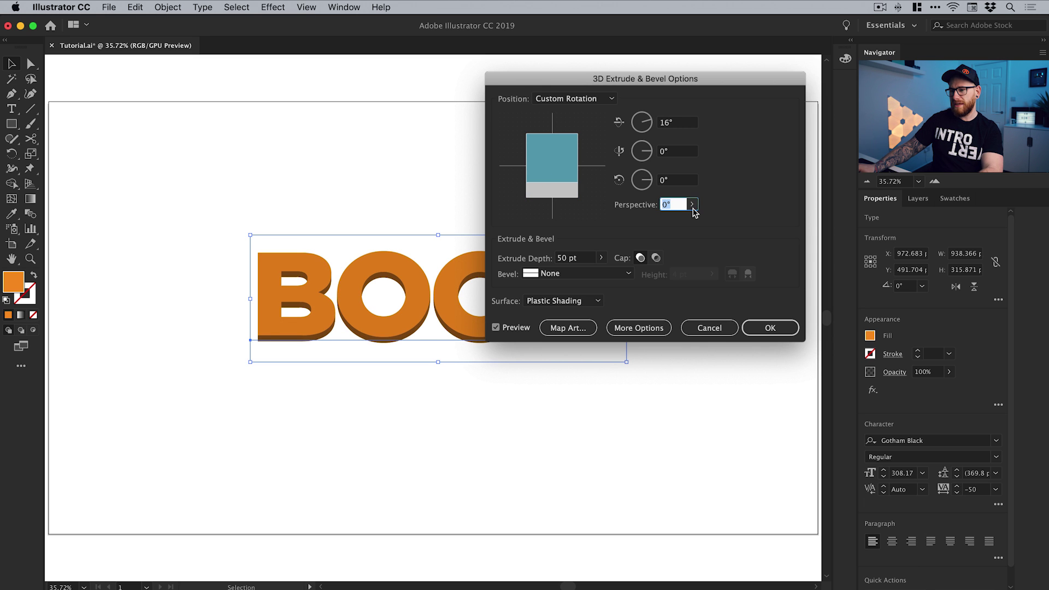
click(692, 206)
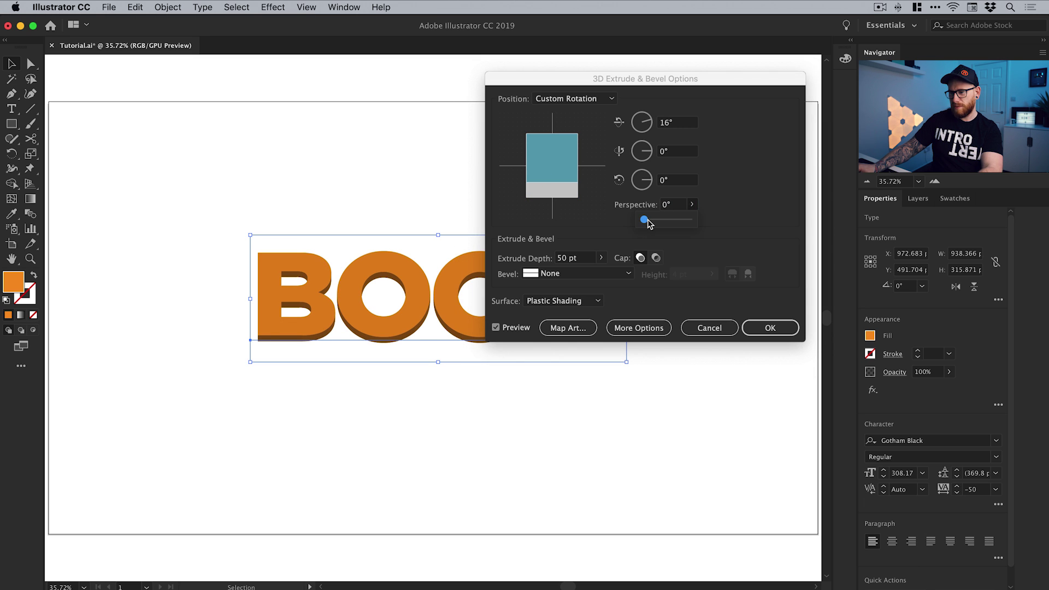
drag(646, 218, 666, 223)
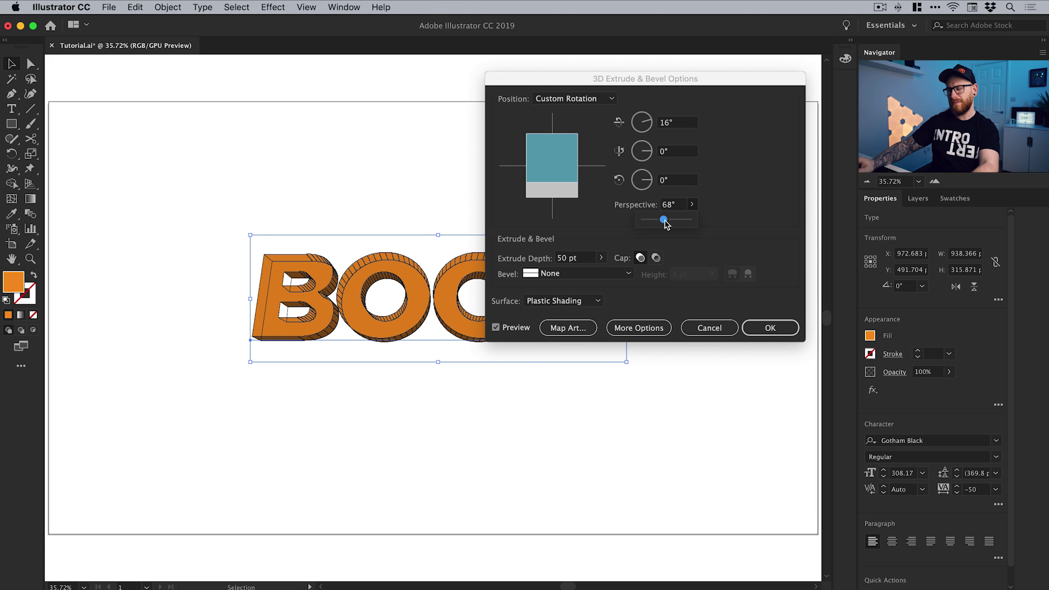
Step: Deepen the extrusion to 702 pt and settle the perspective at 102°
click(600, 258)
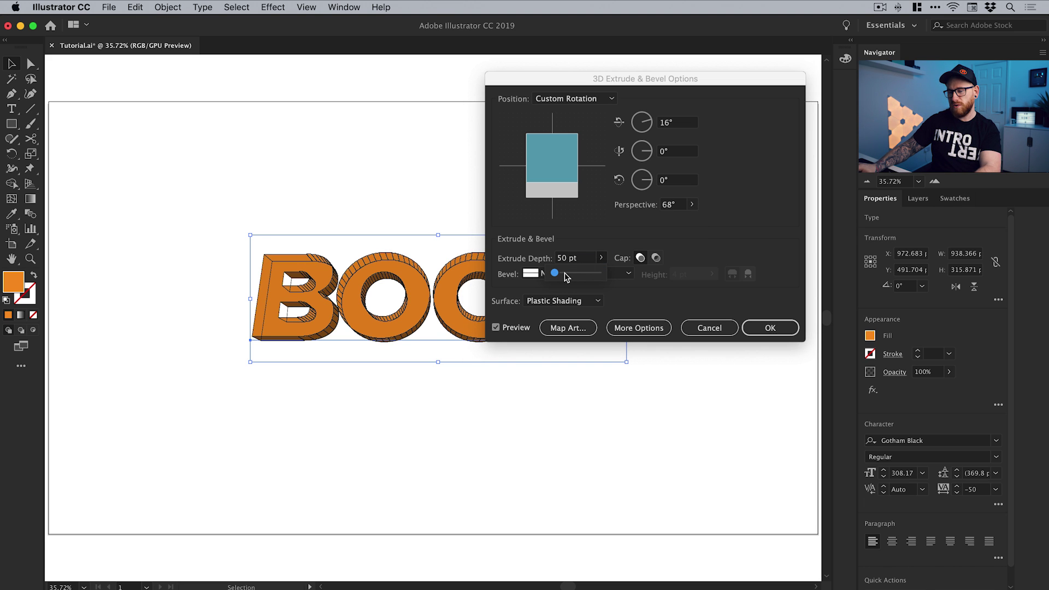
drag(565, 277, 569, 277)
click(691, 204)
drag(664, 221, 645, 223)
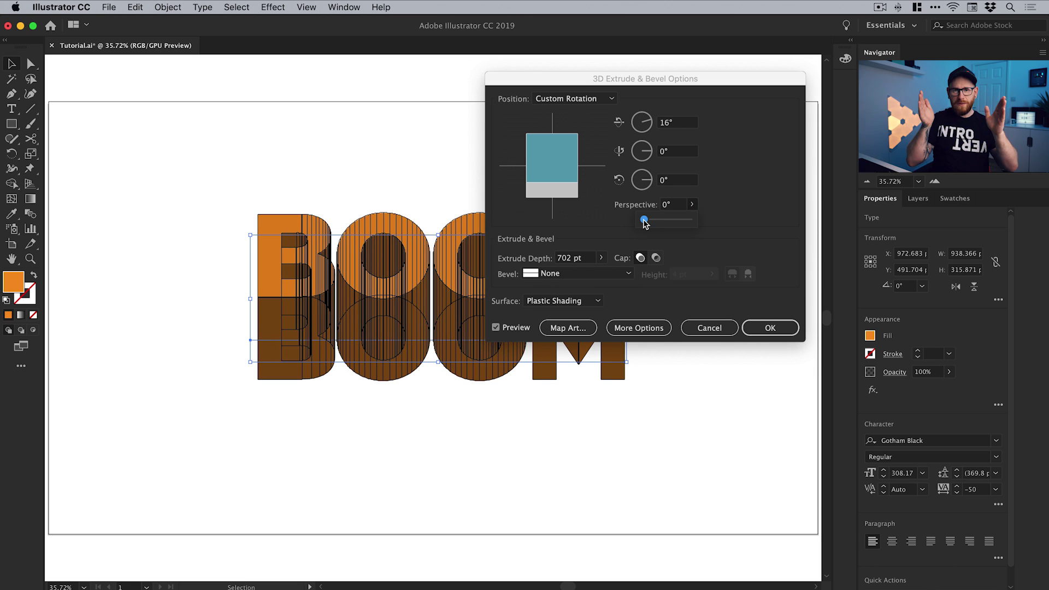
drag(645, 222, 684, 224)
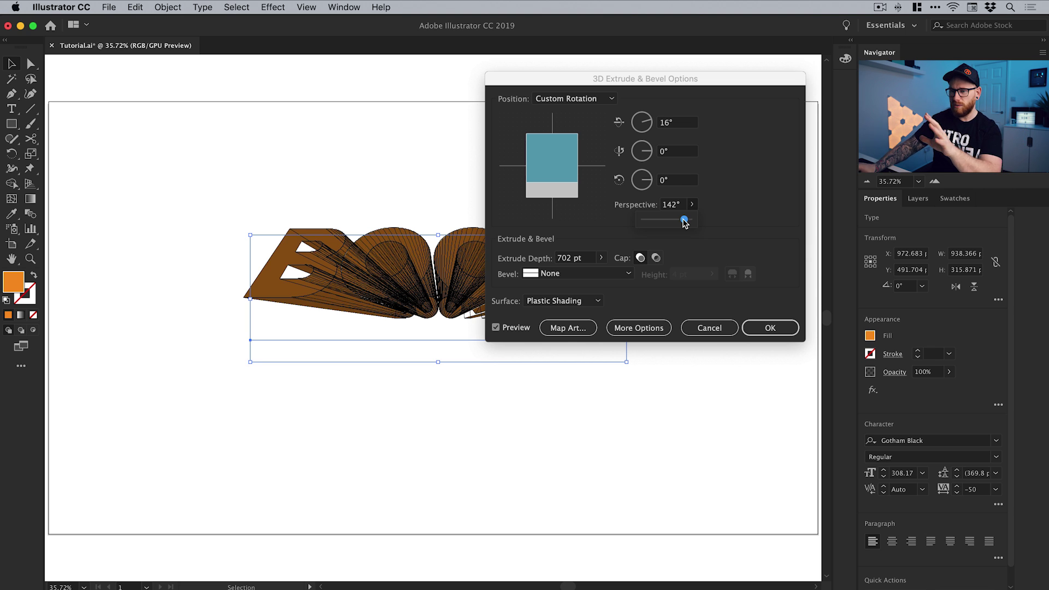
drag(684, 224, 673, 223)
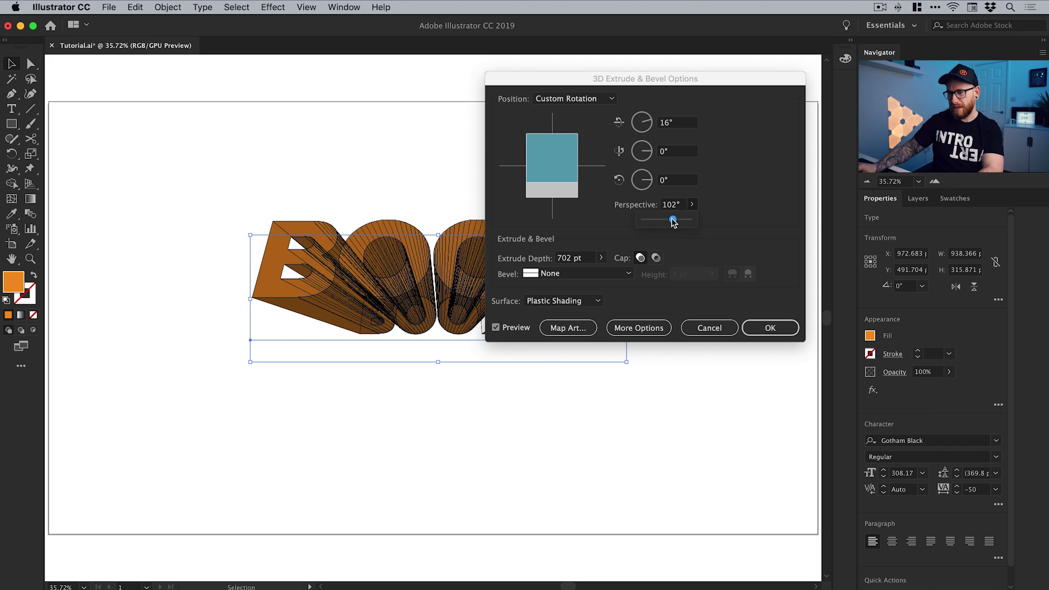
Step: Apply the 3D extrude settings and deselect to view the result
drag(681, 82, 251, 309)
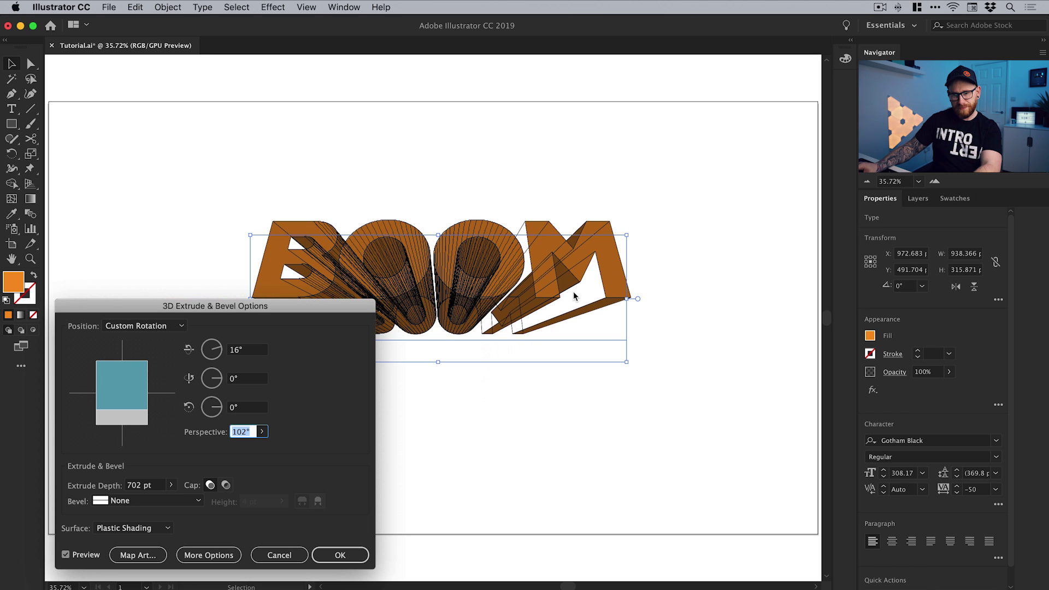
click(340, 555)
click(551, 442)
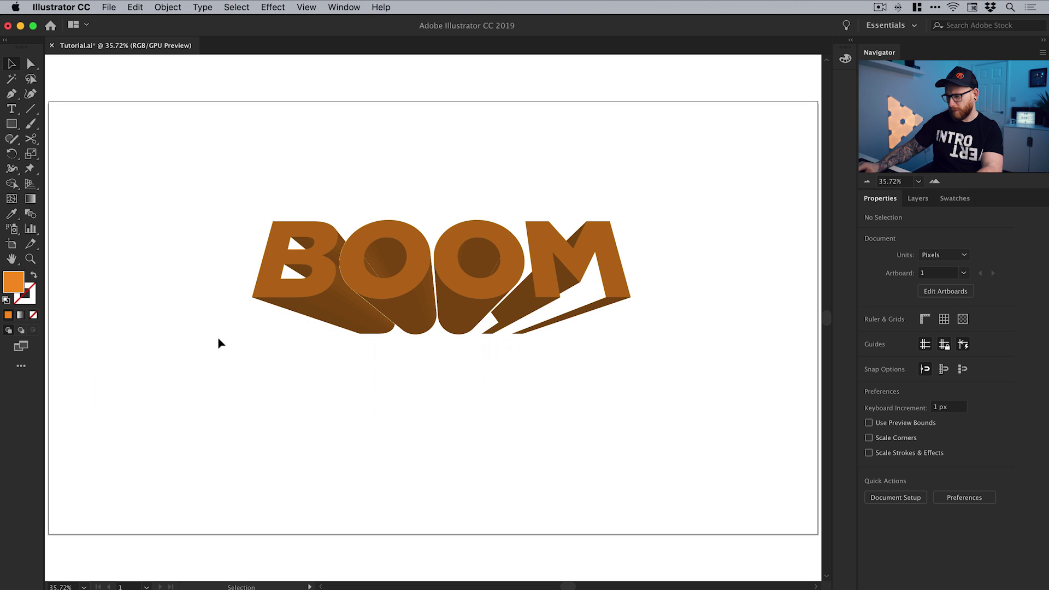
Step: Reopen BOOM's 3D Extrude & Bevel with preview, set Y rotation to 0.1°, and apply
click(412, 272)
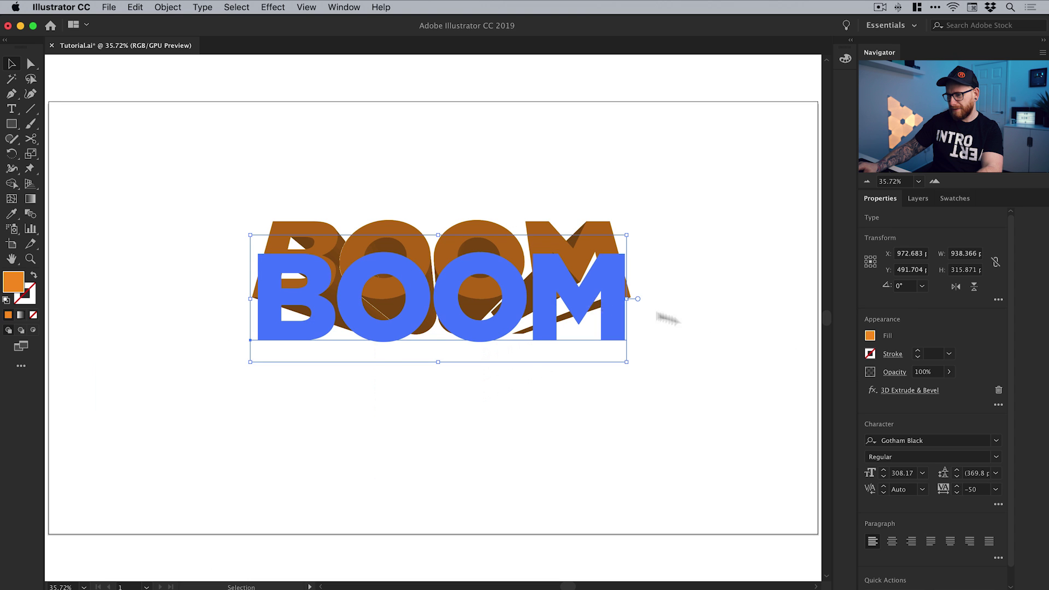
click(908, 391)
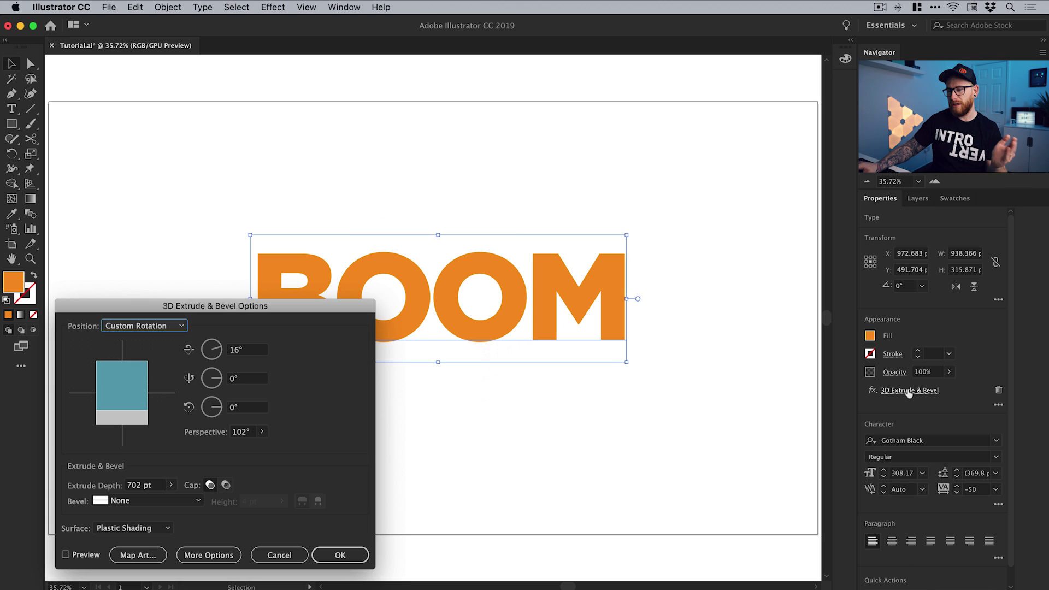
click(68, 554)
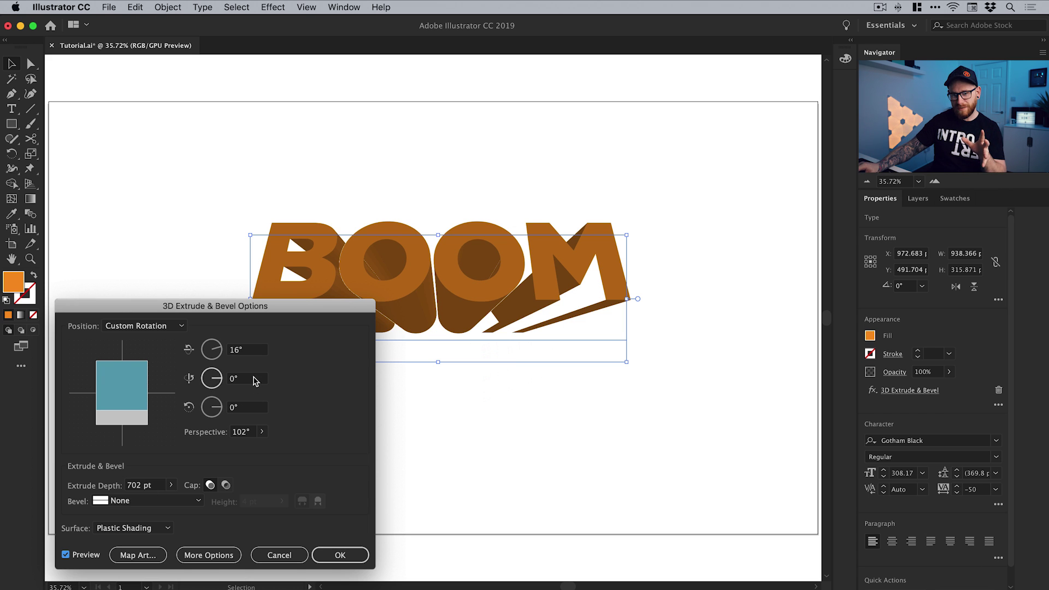
drag(255, 380, 229, 381)
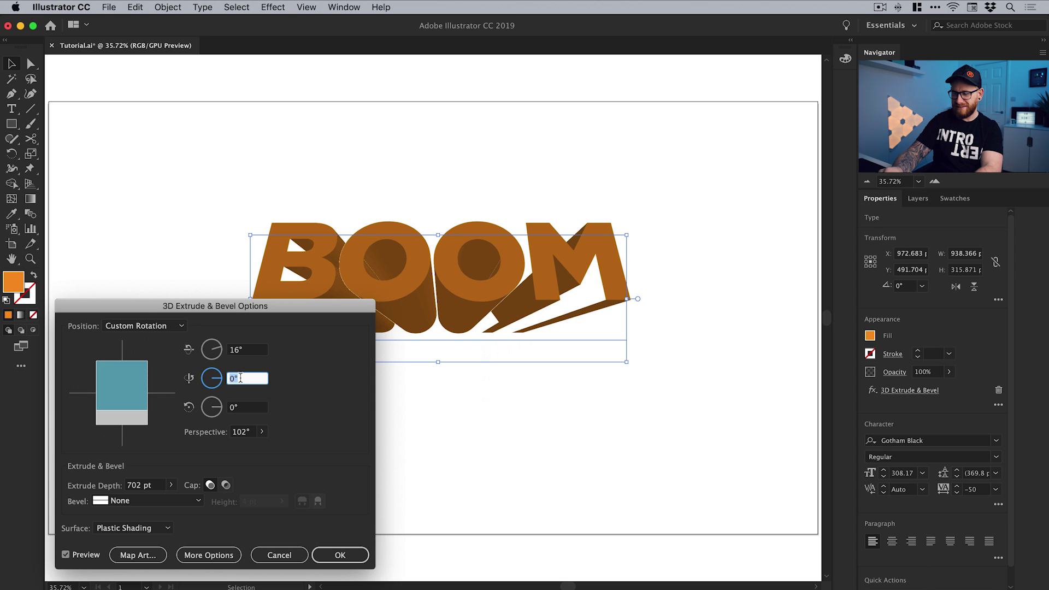
text(0.)
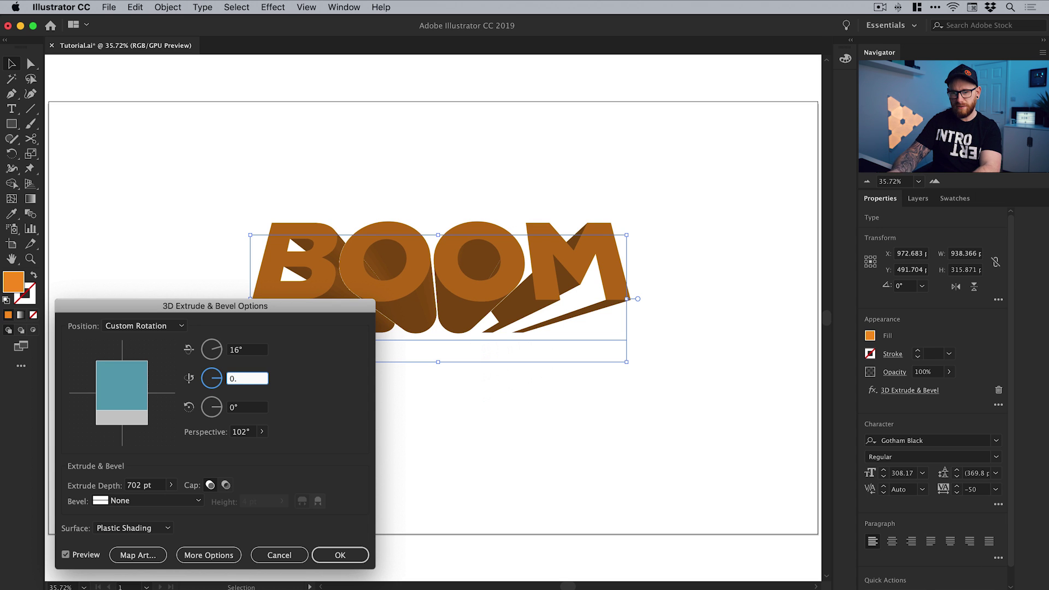
text(1)
key(Tab)
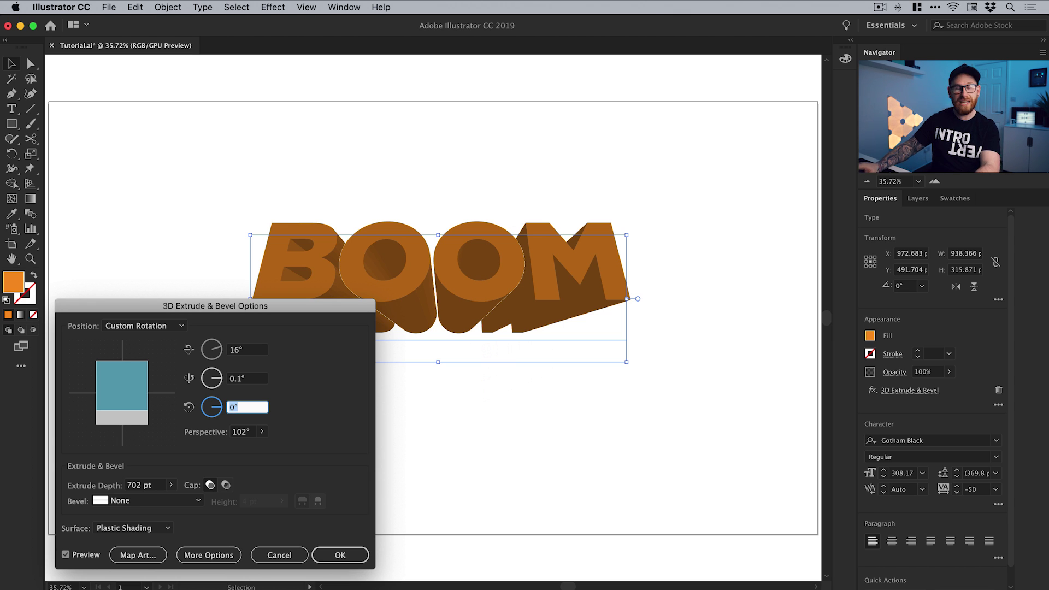
click(336, 555)
drag(502, 295, 505, 299)
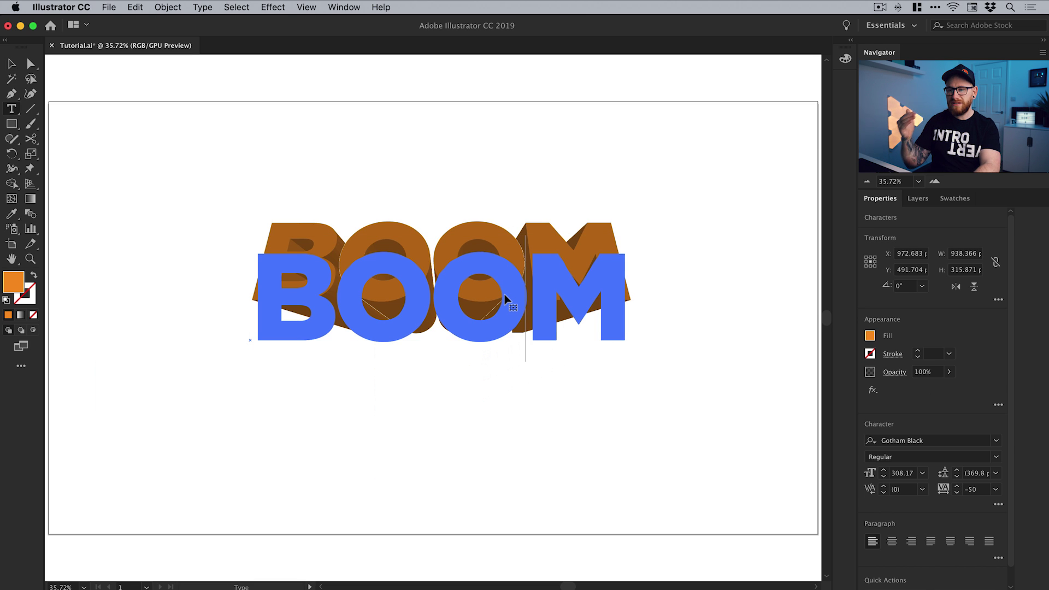
Step: Change the text to YAY, then undo back to BOOM
double_click(505, 295)
text(YAY)
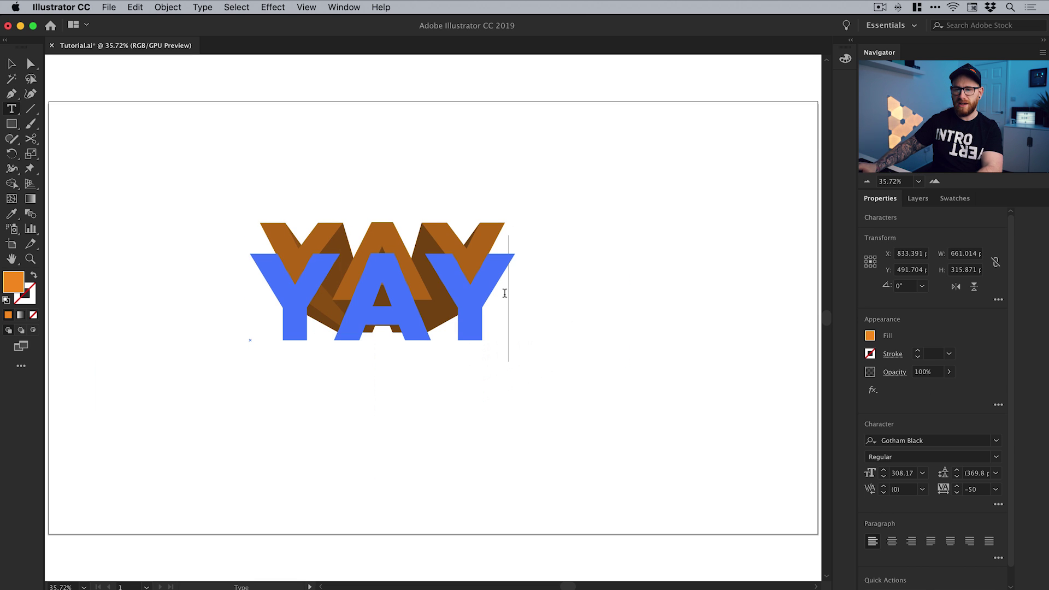
key(Escape)
click(257, 97)
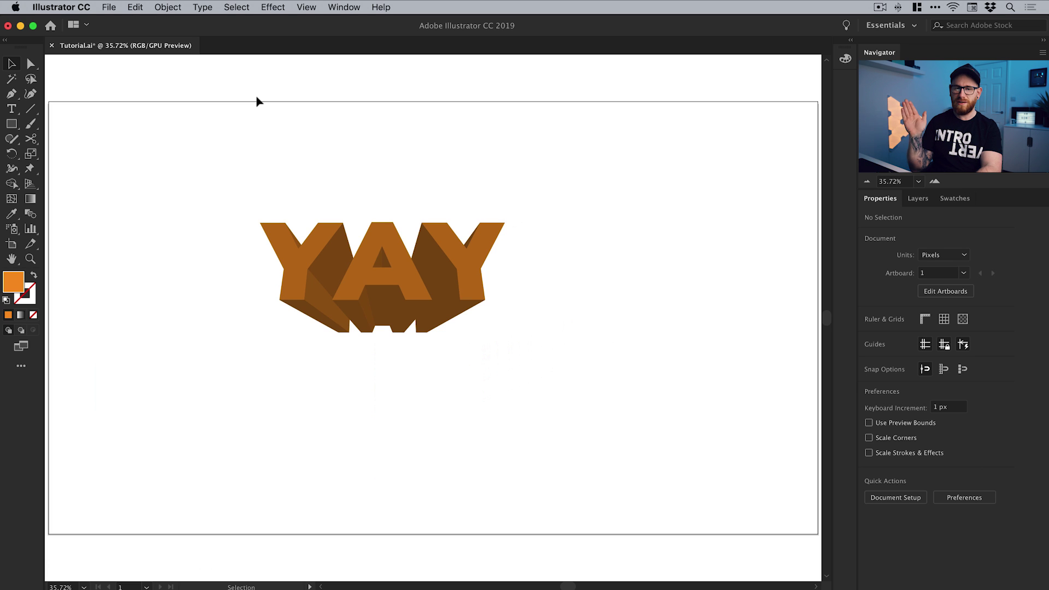
key(super+z)
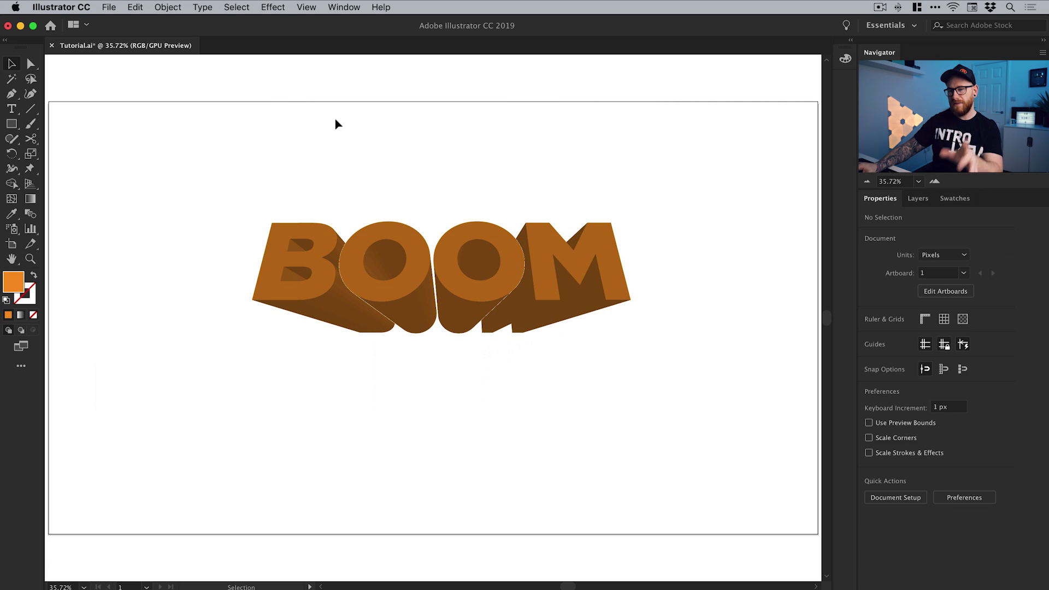
Step: Place a duplicate of BOOM above the artboard, then pan back and reselect the original
scroll(456, 215, up, 5)
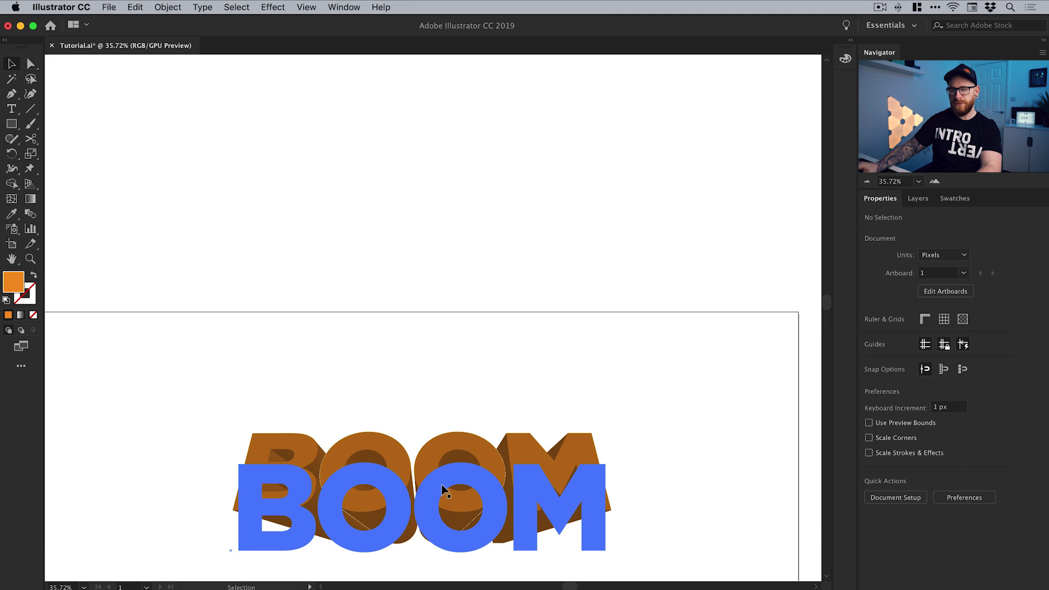
drag(441, 484, 447, 81)
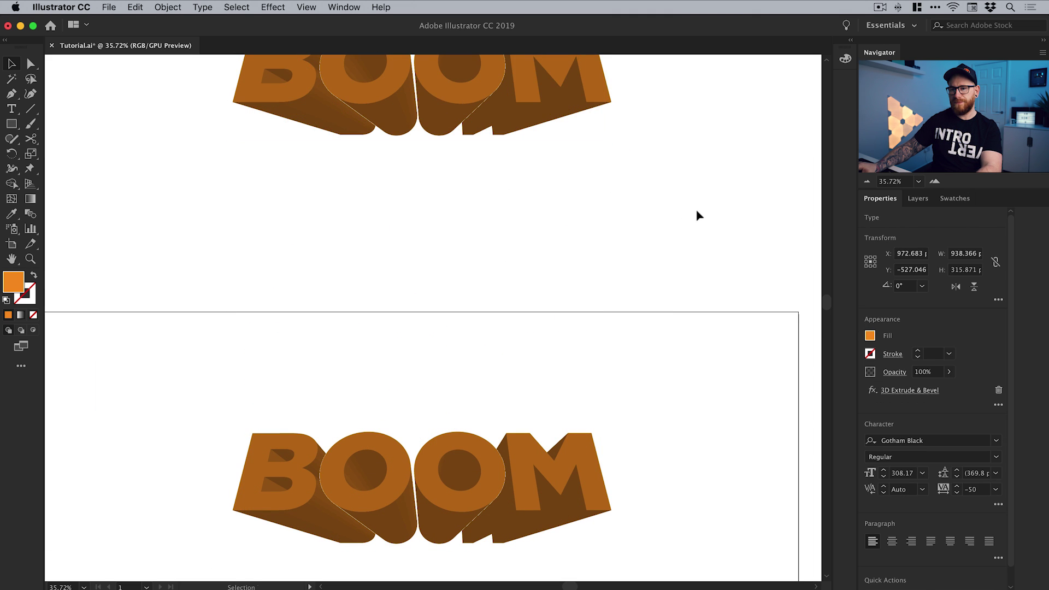
click(584, 213)
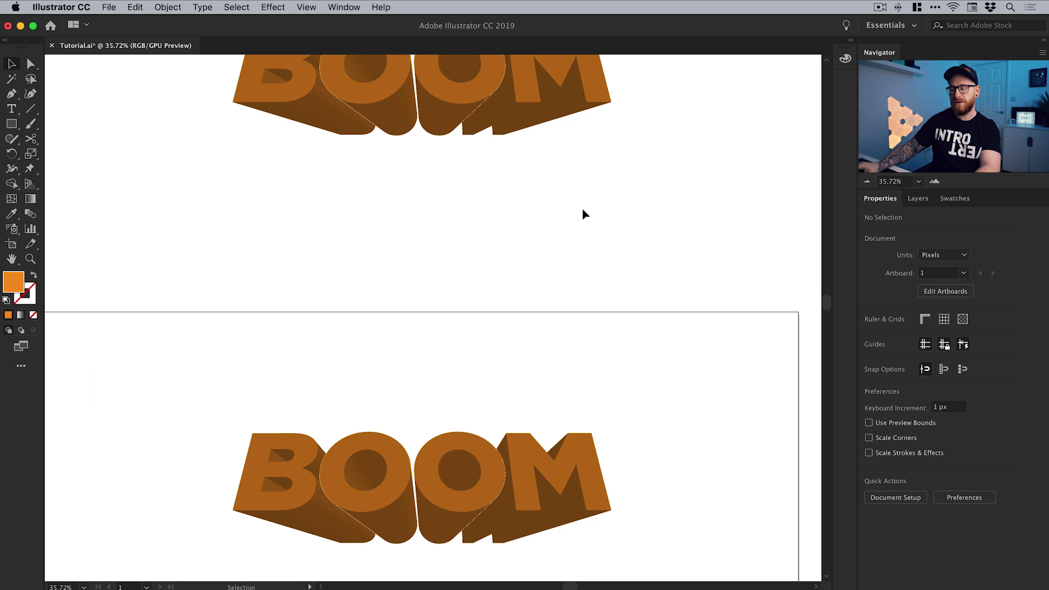
scroll(547, 311, down, 5)
drag(542, 334, 545, 287)
key(super+z)
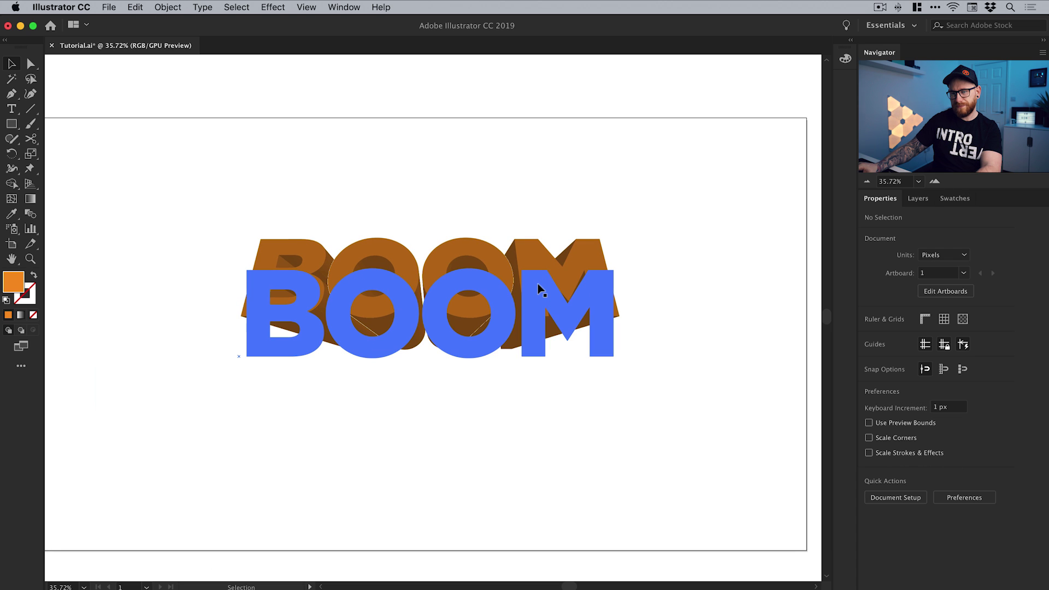
key(v)
click(536, 284)
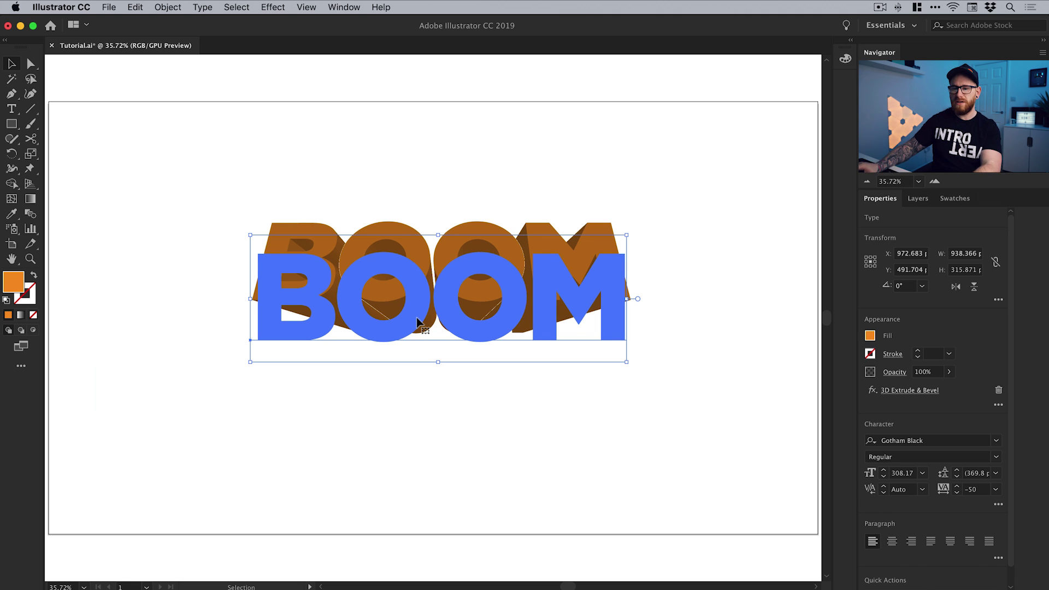
Step: Expand BOOM's 3D appearance and check the resulting paths in Outline view
click(170, 7)
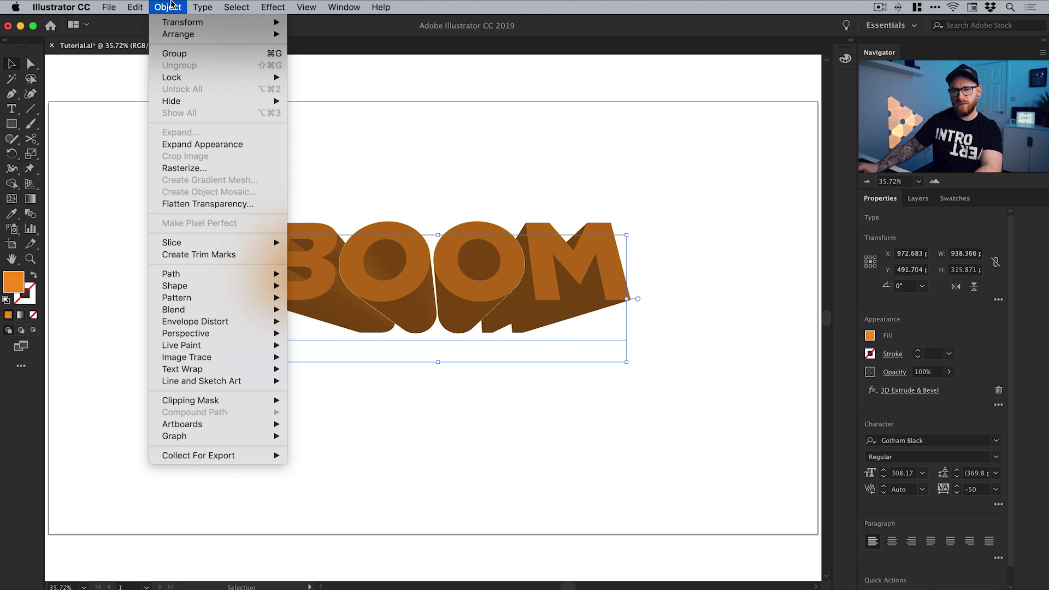
click(189, 144)
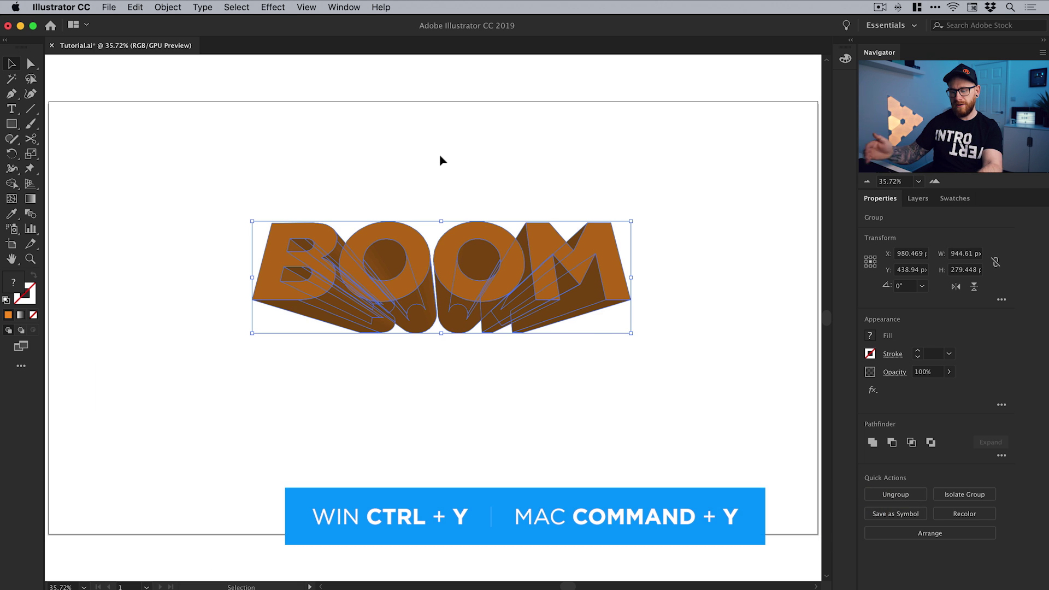
key(a)
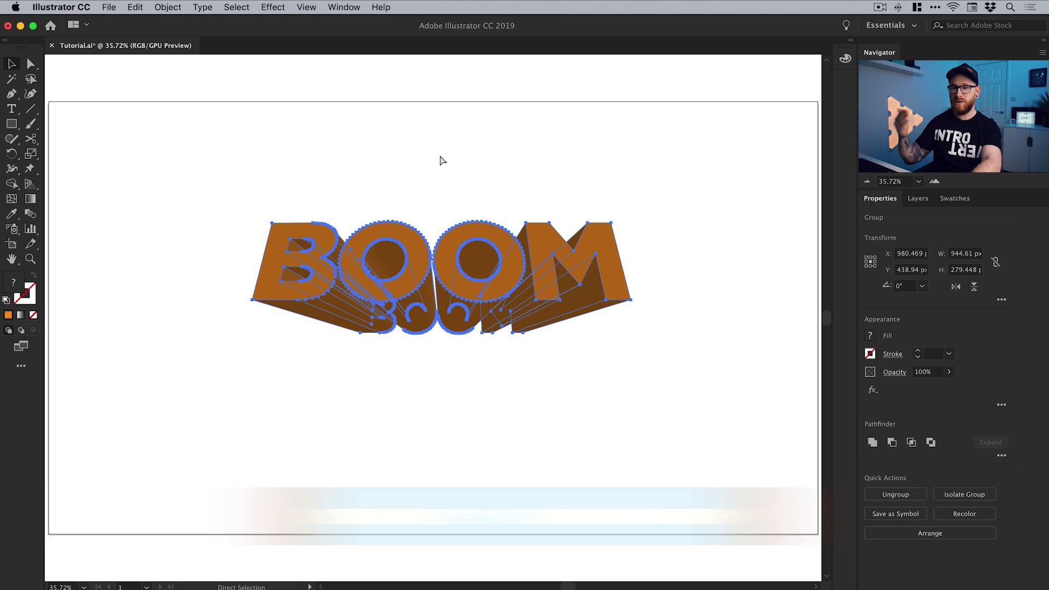
key(super+y)
click(440, 155)
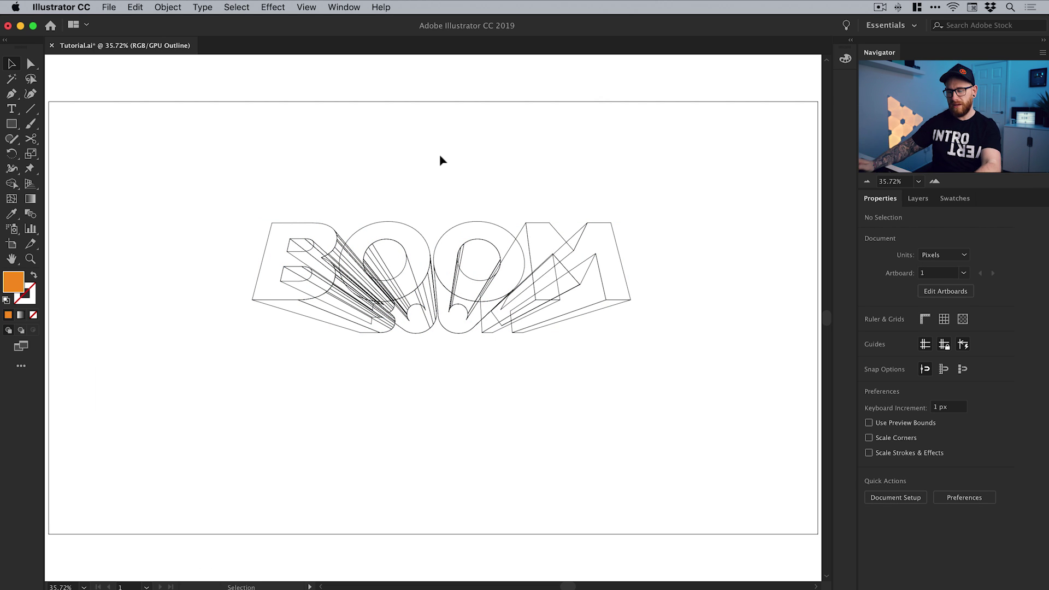
key(super+y)
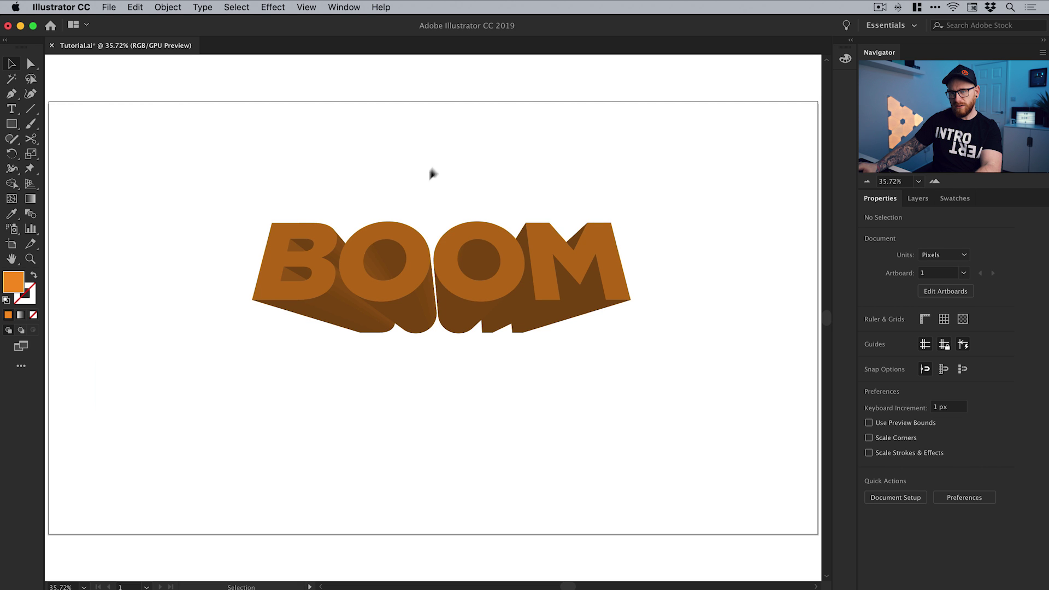
Step: Select the expanded BOOM group and zoom in on the B and both O's
drag(376, 271, 373, 306)
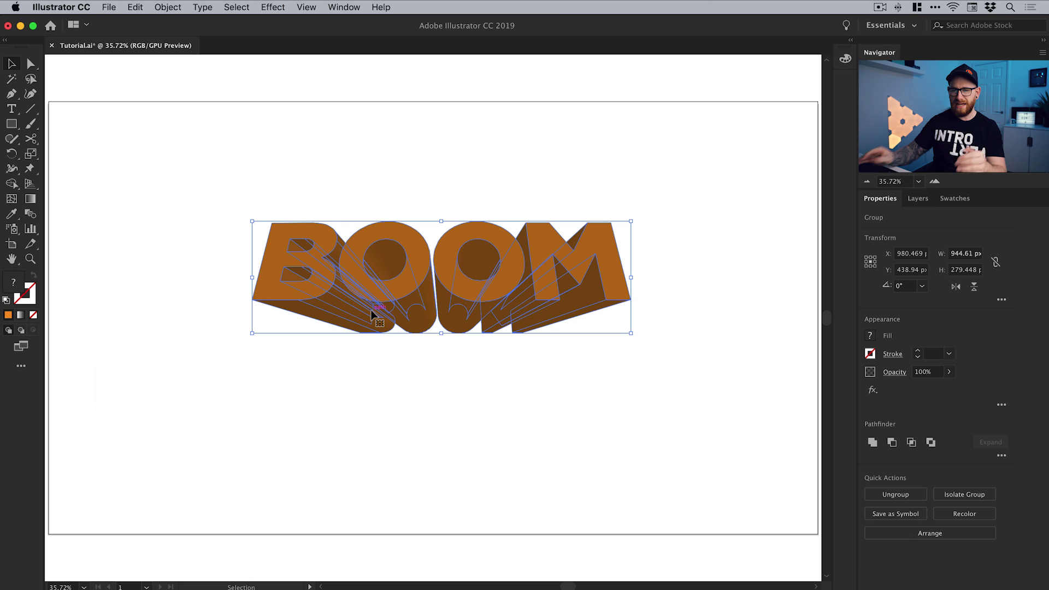
key(z)
drag(206, 206, 350, 314)
key(v)
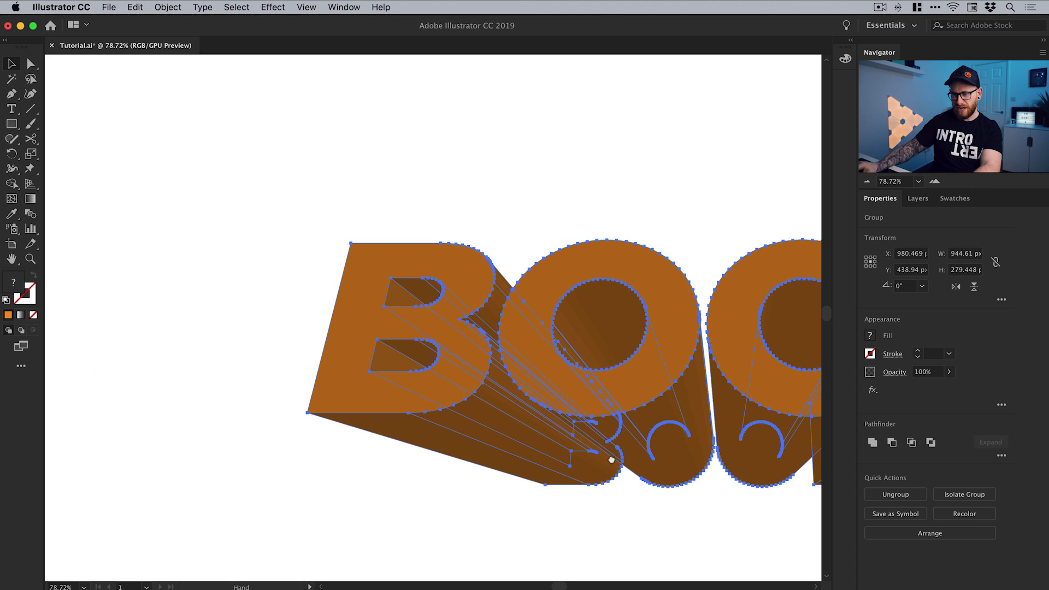
drag(541, 475, 342, 383)
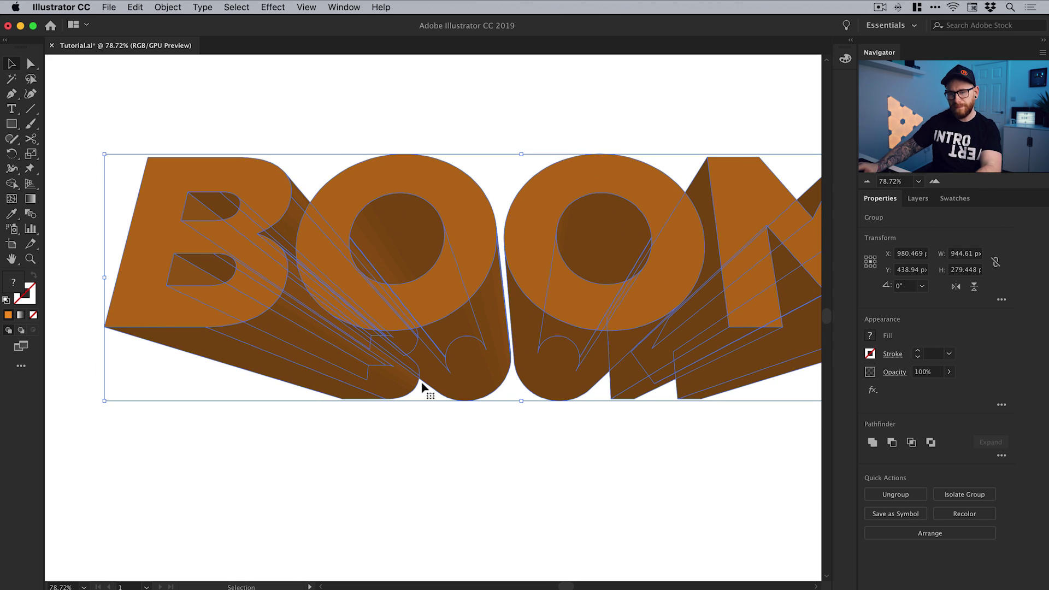
Step: Ungroup BOOM, test that the B pulls free, undo, and reselect all the pieces
click(168, 7)
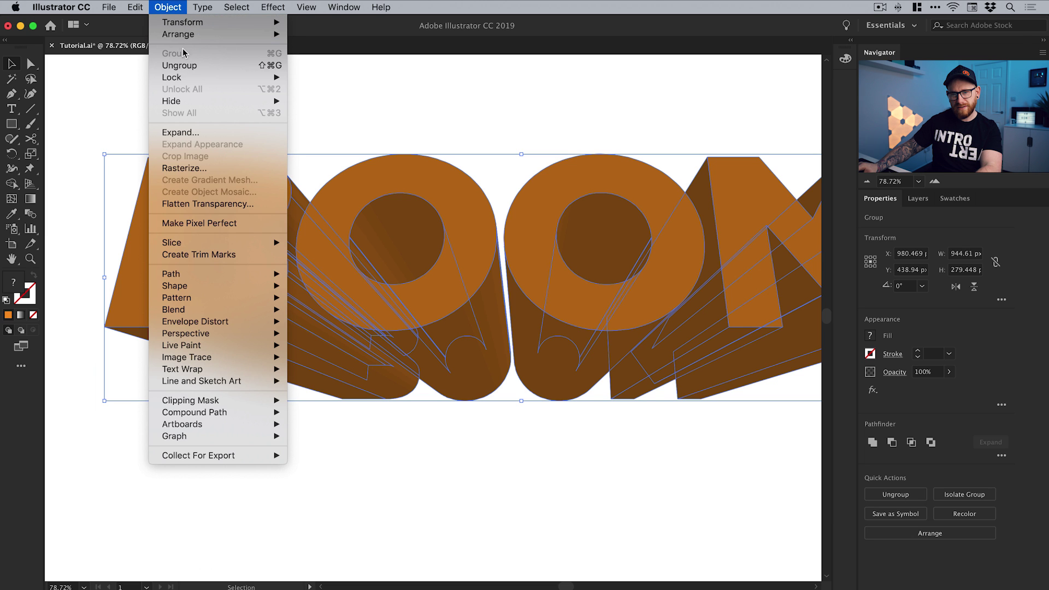
click(183, 65)
click(235, 117)
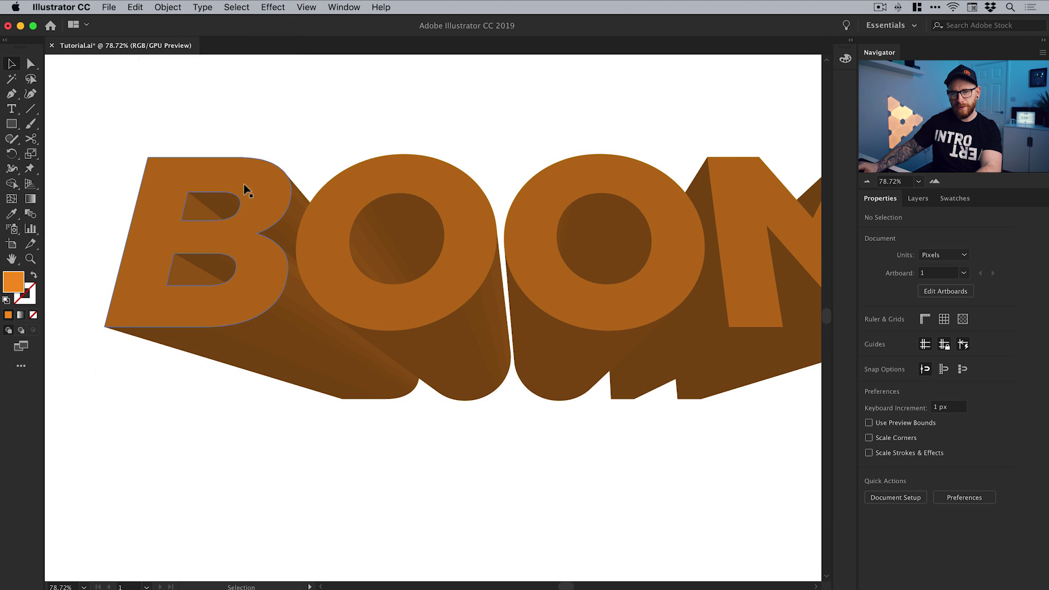
drag(243, 186, 345, 142)
key(super+z)
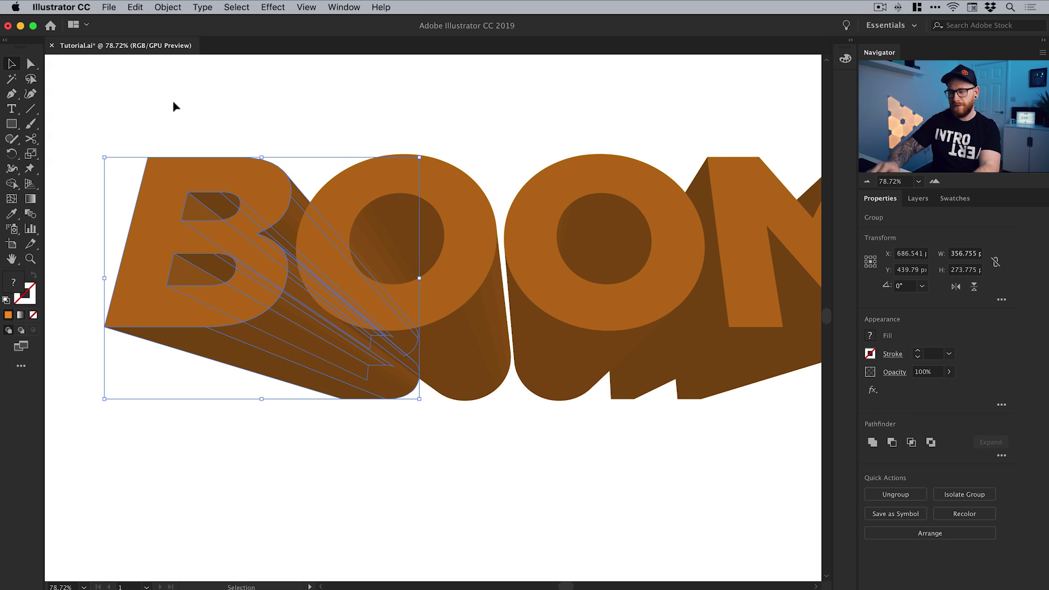
key(super+minus)
key(super+minus)
drag(267, 143, 159, 148)
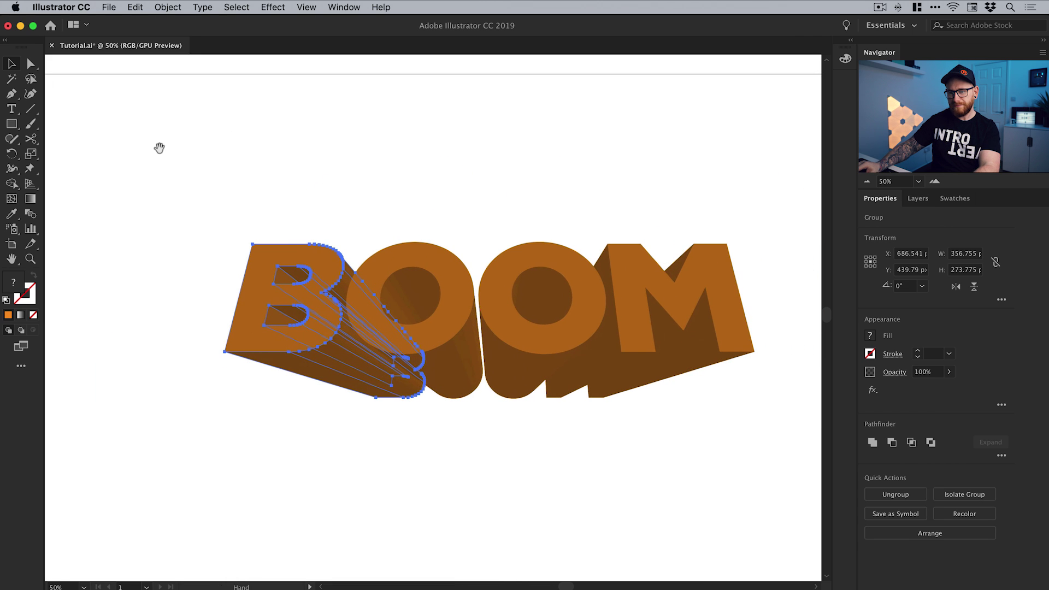
key(space)
drag(229, 212, 796, 510)
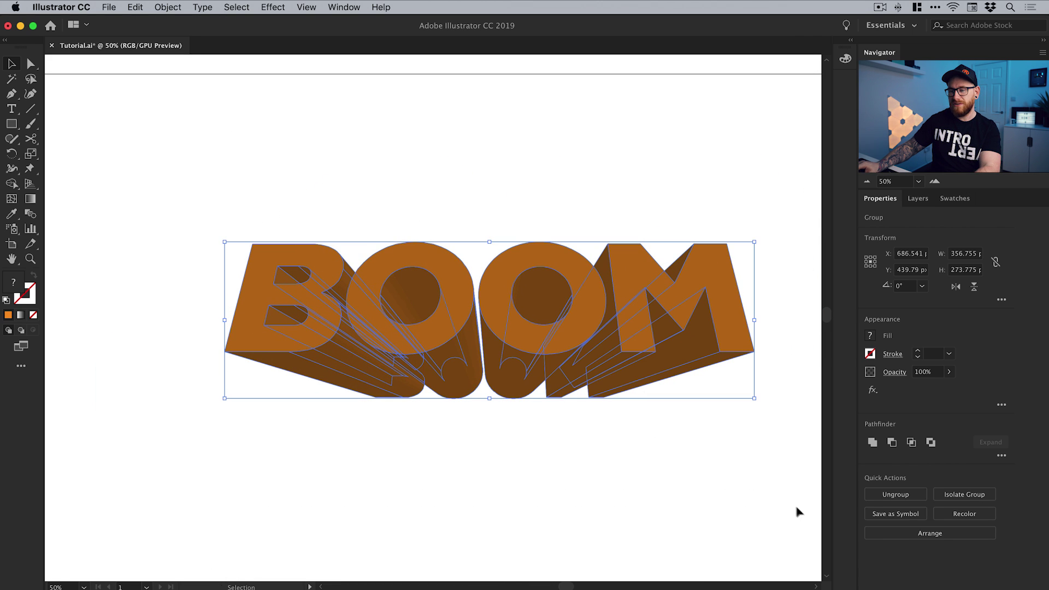
Step: Ungroup the artwork twice more to release the remaining clip group
click(168, 7)
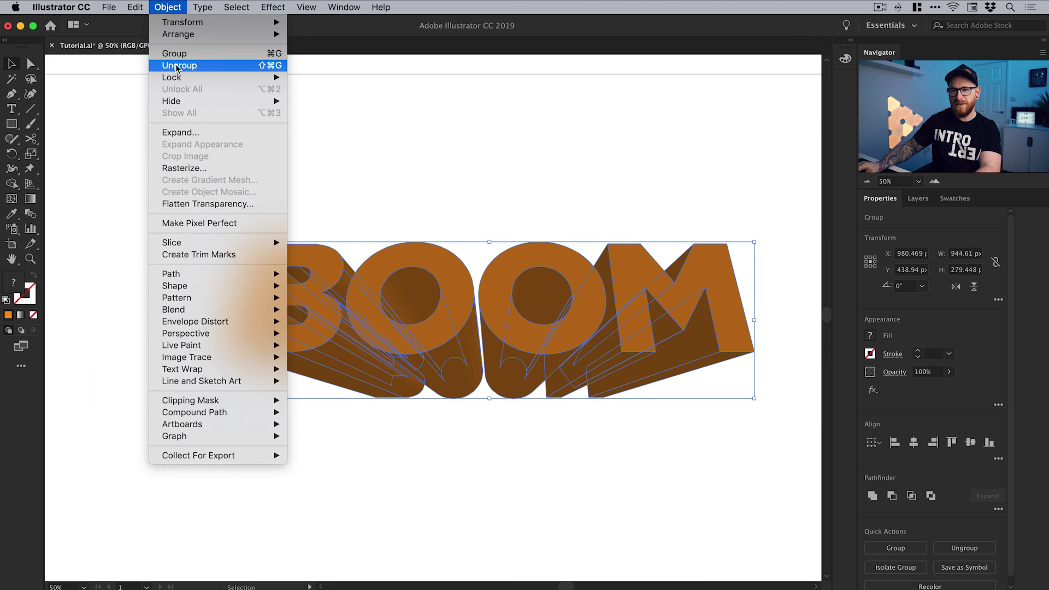
click(179, 65)
click(167, 7)
click(179, 65)
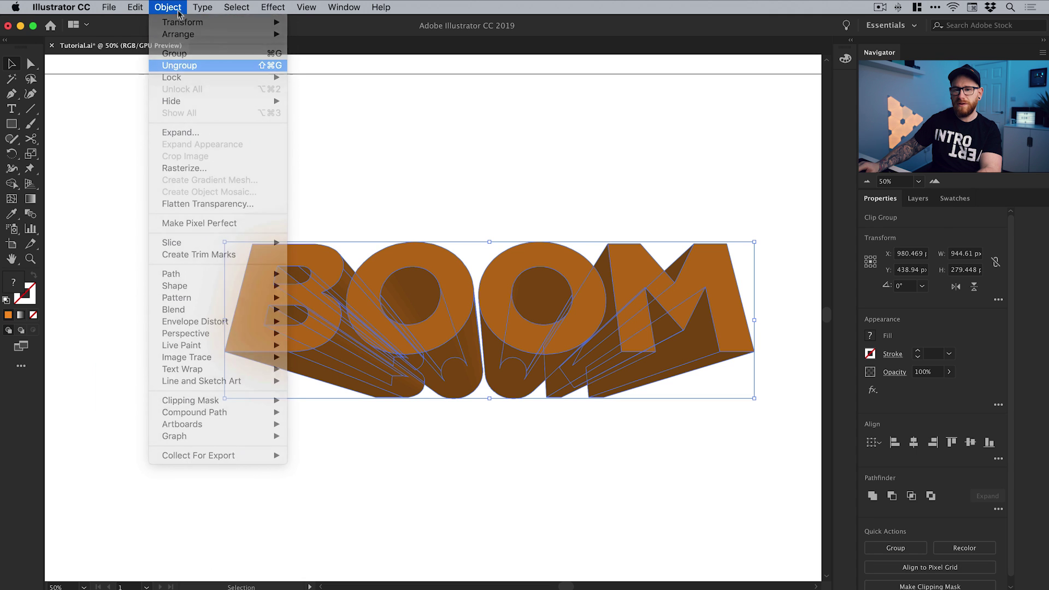
click(175, 6)
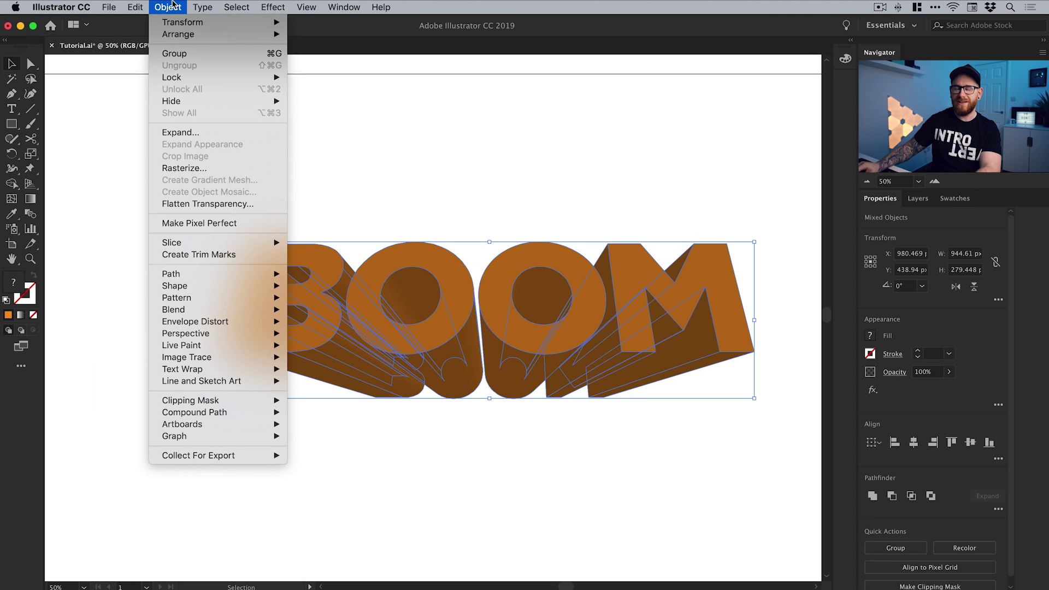
click(475, 211)
click(536, 202)
drag(536, 202, 473, 167)
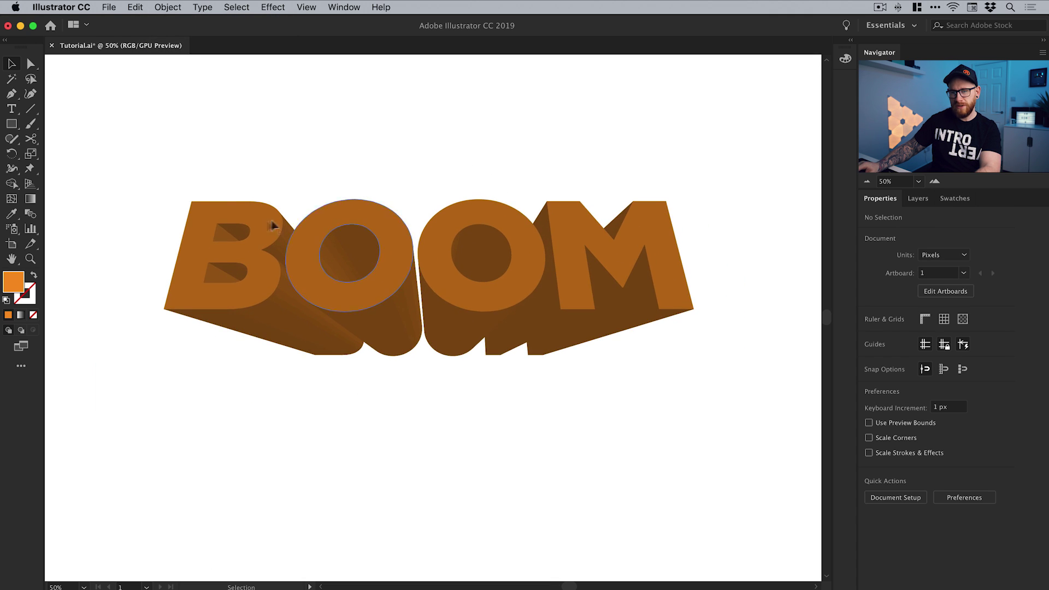
Step: Select the front faces of the B, both O's and the M together
click(252, 223)
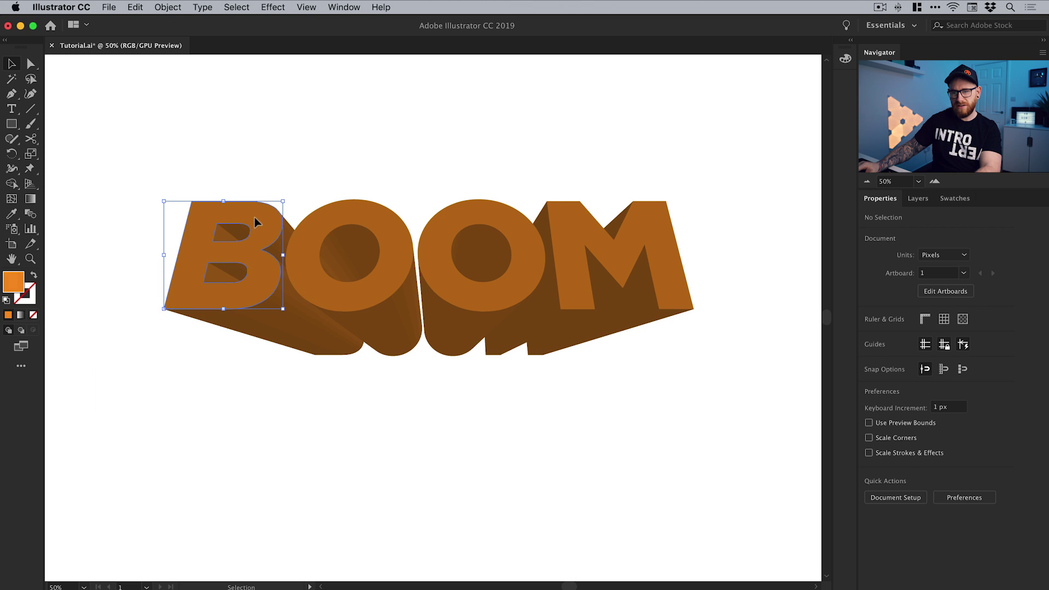
shift+click(356, 216)
shift+click(480, 211)
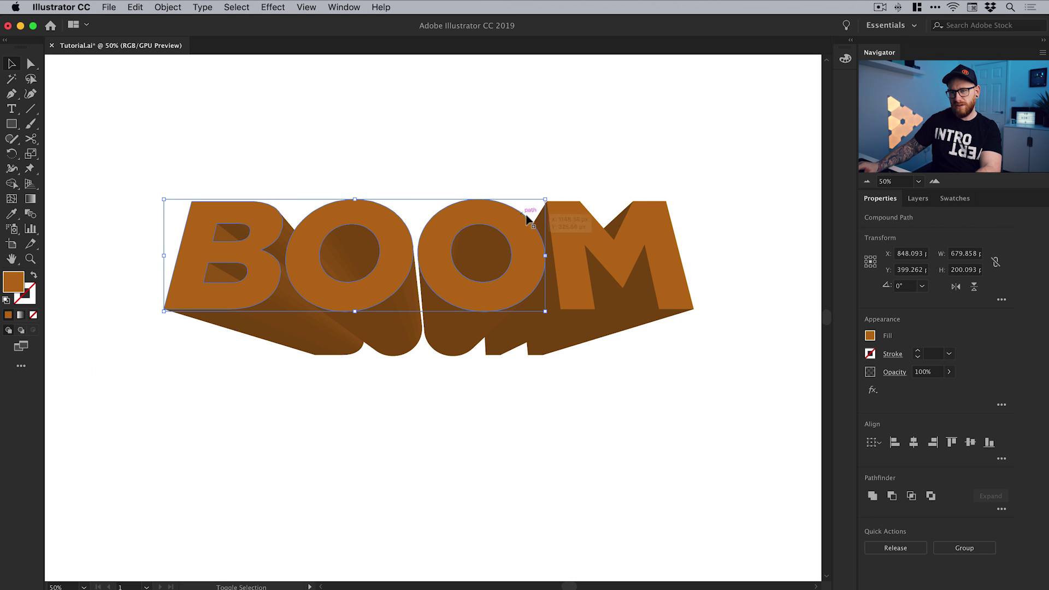
shift+click(565, 217)
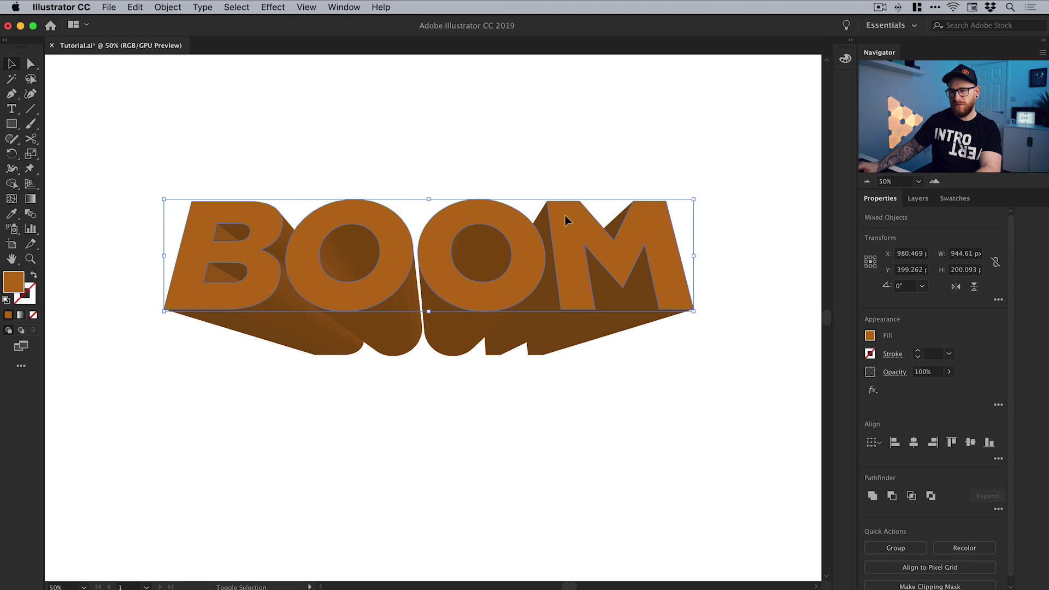
Step: Move the flat BOOM letter faces down below the extrusion with three Shift+Down nudges
drag(565, 218, 574, 425)
key(super+z)
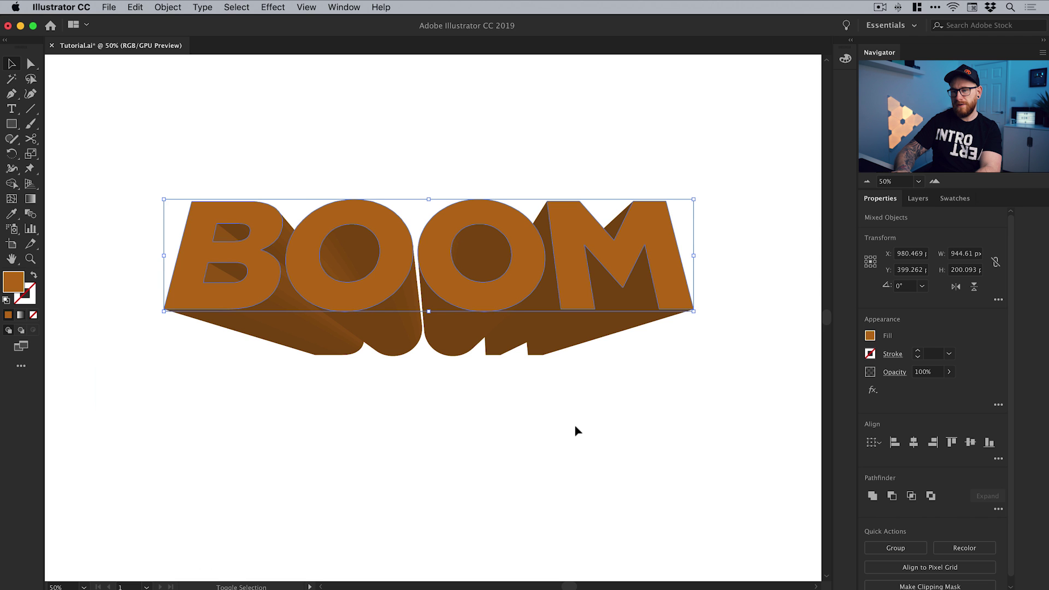
key(shift+Down)
key(shift+Down)
key(shift+Down)
key(shift+Down)
key(shift+Down)
key(shift+Down)
key(shift+Down)
key(shift+Down)
key(shift+Down)
key(shift+Down)
key(shift+Down)
key(shift+Down)
key(shift+Down)
key(shift+Down)
key(shift+Down)
key(shift+Down)
key(shift+Down)
key(shift+Down)
key(shift+Down)
key(shift+Down)
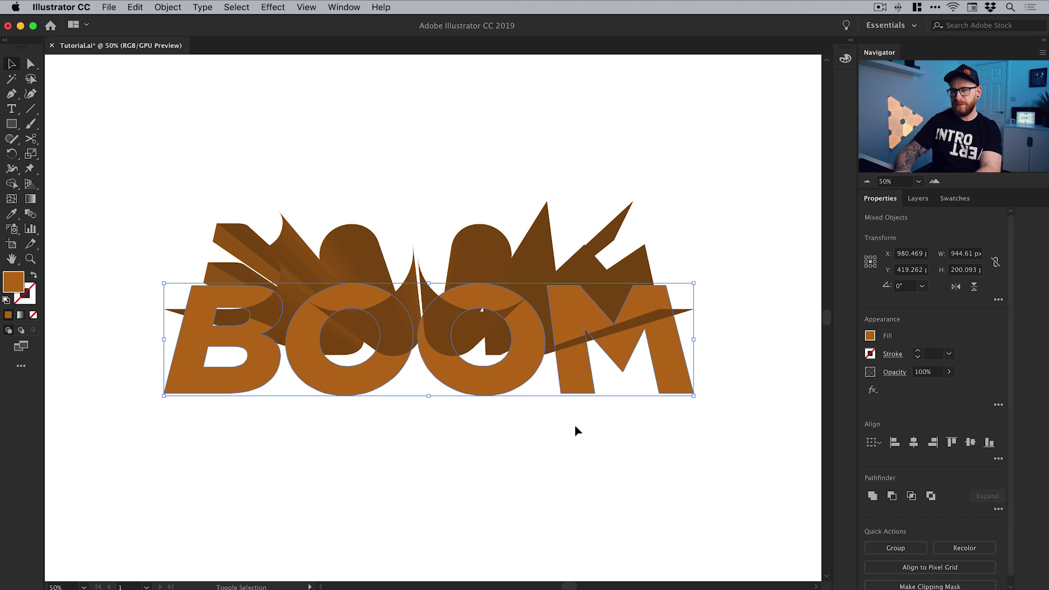
key(shift+Down)
key(shift+Down)
key(shift+Down)
key(shift+Down)
key(shift+Down)
key(shift+Down)
key(shift+Down)
key(shift+Down)
key(shift+Down)
key(shift+Down)
key(shift+Down)
key(shift+Down)
key(shift+Down)
key(shift+Down)
key(shift+Down)
key(shift+Down)
key(shift+Down)
key(shift+Down)
key(shift+Down)
key(shift+Down)
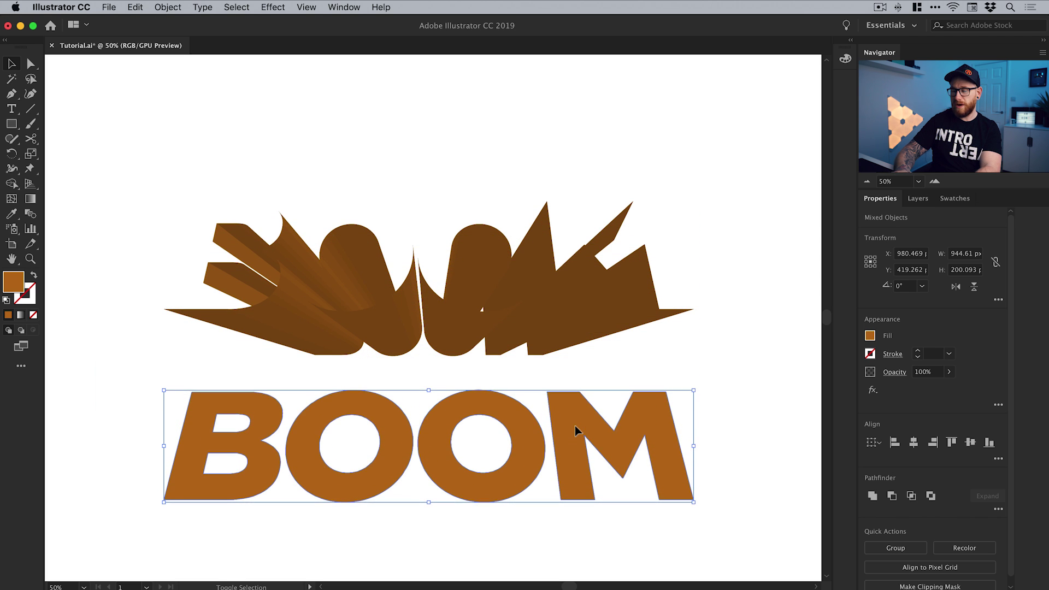
key(shift+Down)
key(shift+Down)
key(shift+Down)
key(shift+Down)
key(shift+Down)
key(shift+Down)
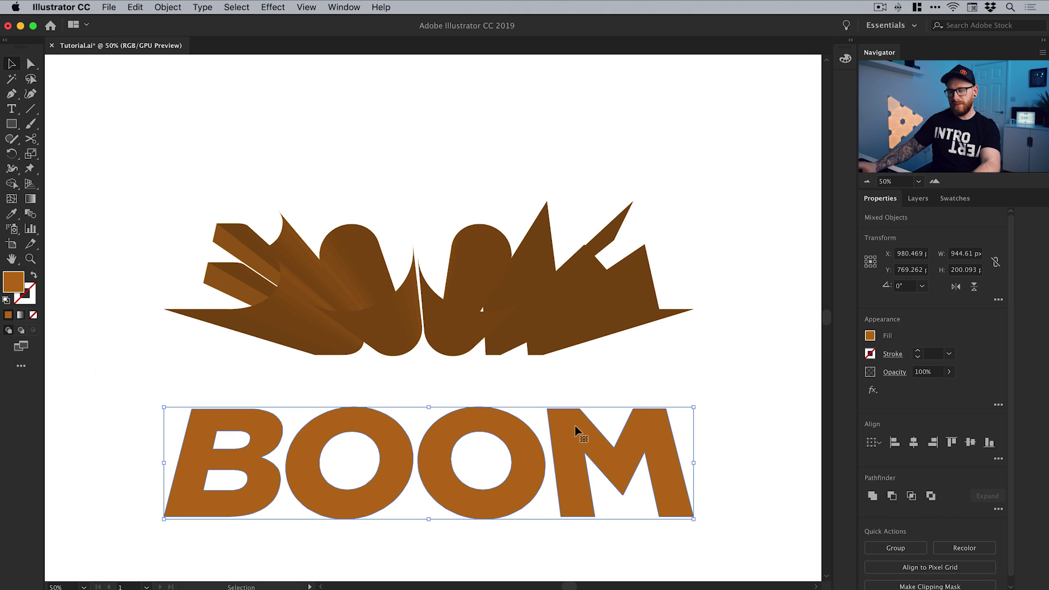
Step: Switch the artwork to Outline view and clear the selection
key(a)
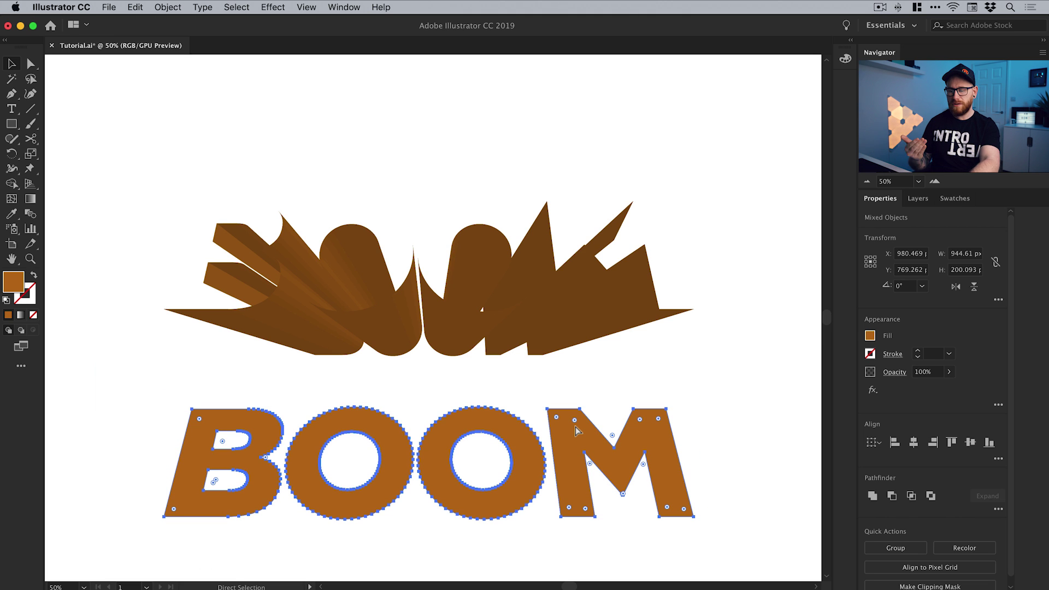
key(super+y)
key(v)
click(468, 150)
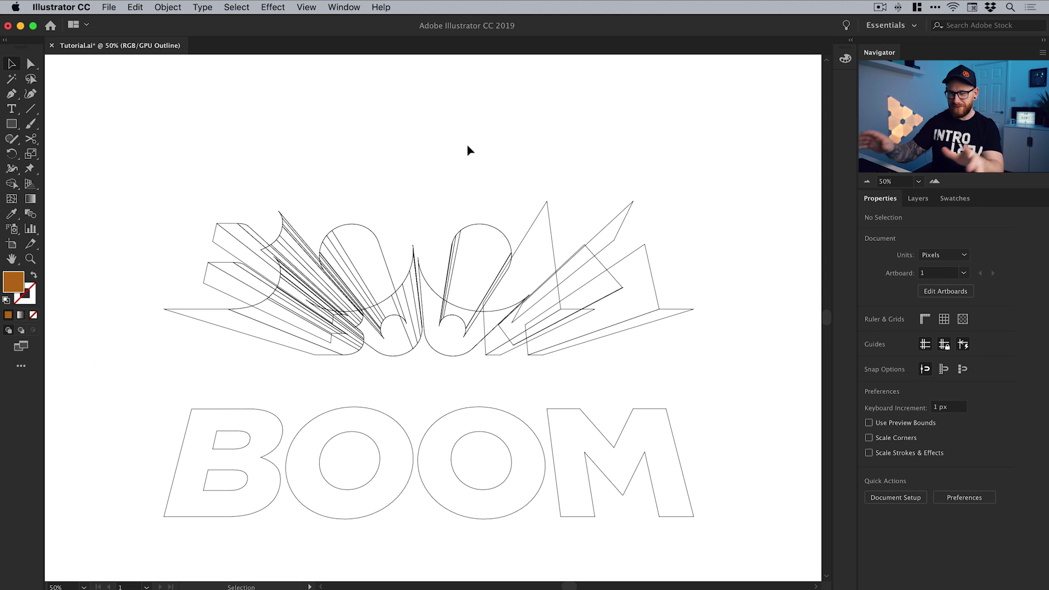
Step: Merge all the extruded shadow paths into one shape with Pathfinder Unite, then deselect
drag(137, 153, 745, 387)
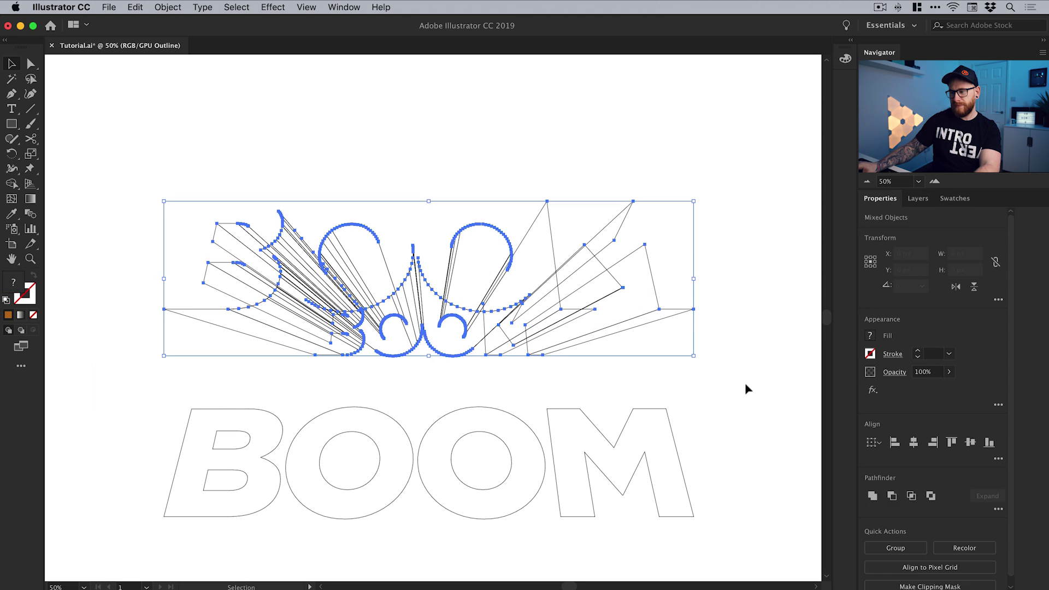
click(872, 495)
click(744, 312)
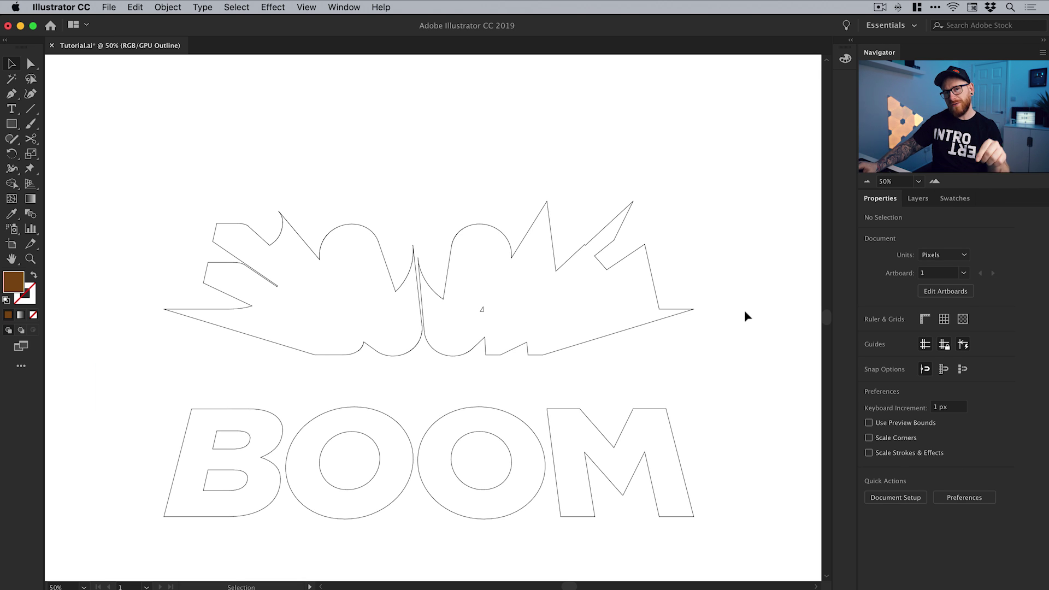
Step: Zoom in on the middle of the merged shadow shape
click(314, 4)
mouse_move(339, 7)
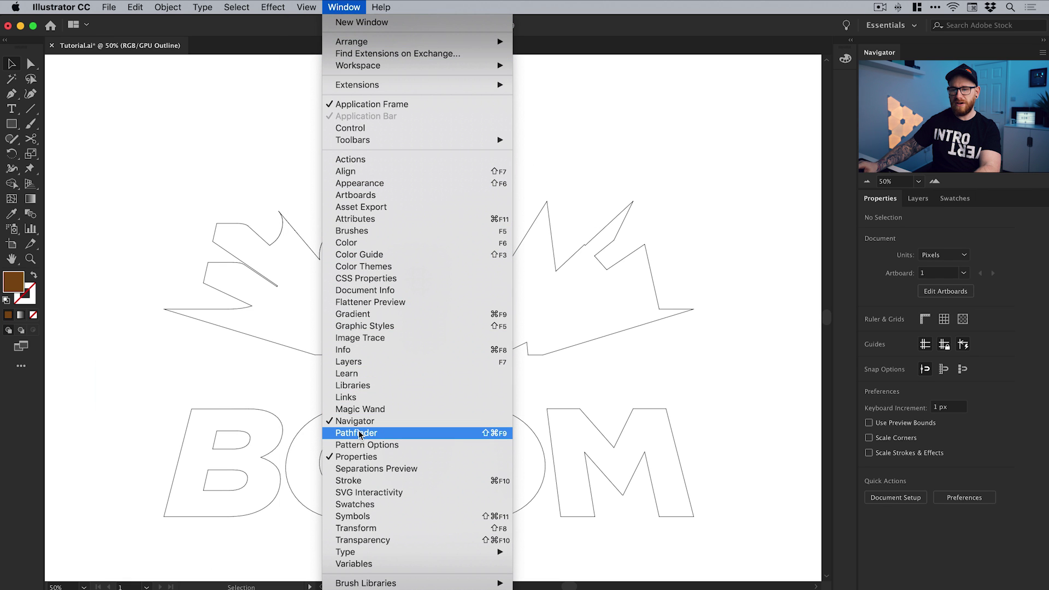
click(730, 206)
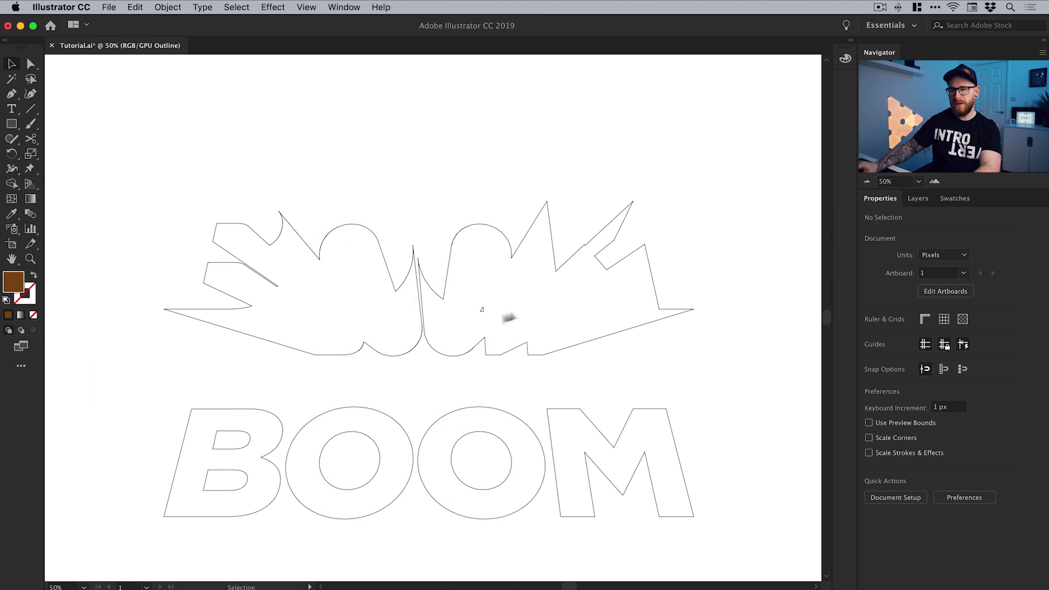
key(z)
click(471, 315)
Step: Zoom in on the stray triangle inside the shadow, delete its anchor, and zoom back out
click(432, 311)
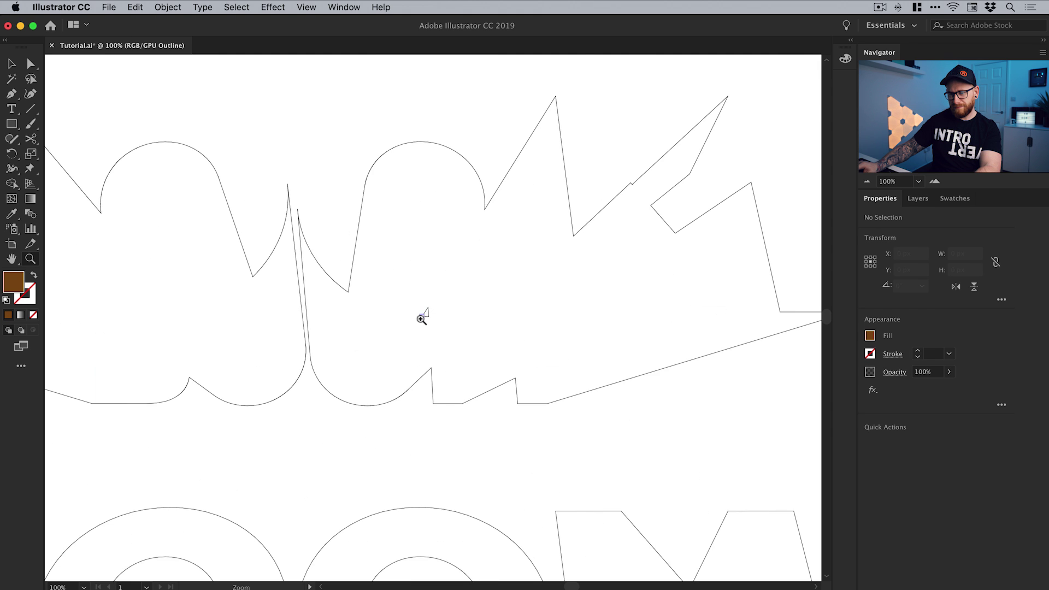
click(424, 319)
click(429, 321)
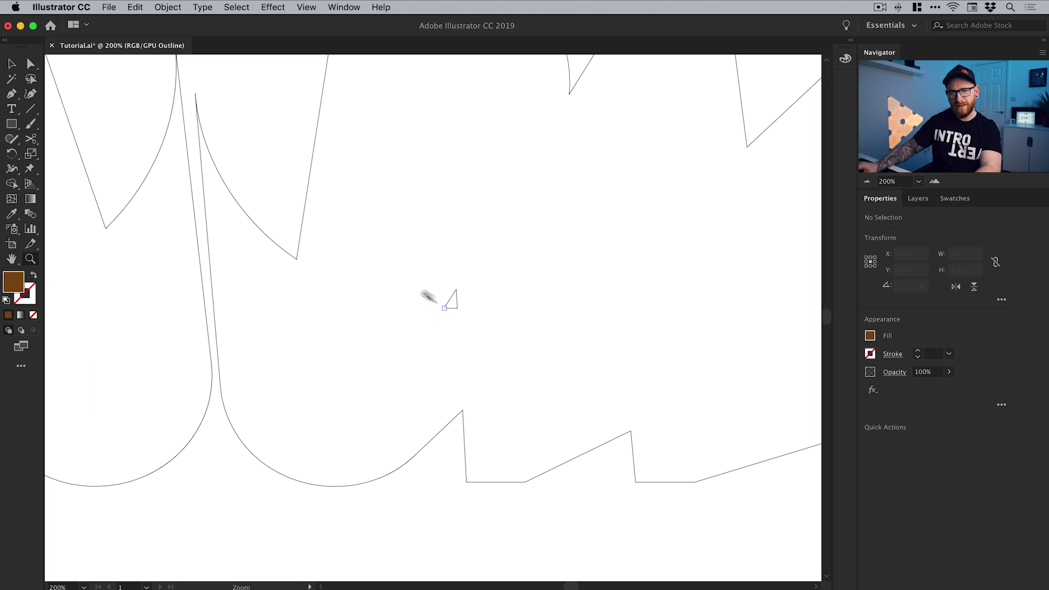
click(32, 65)
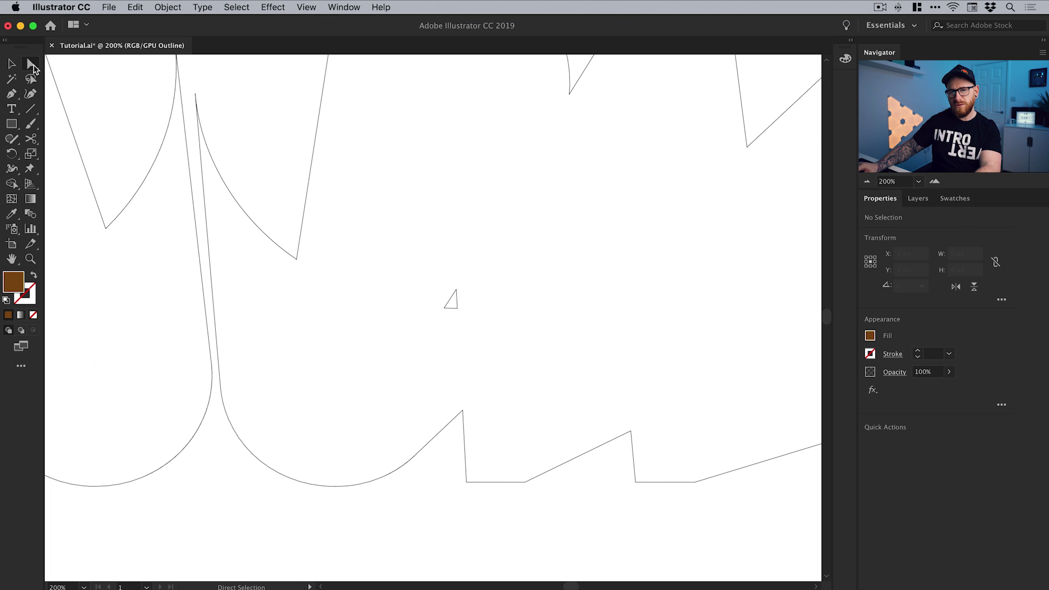
click(456, 291)
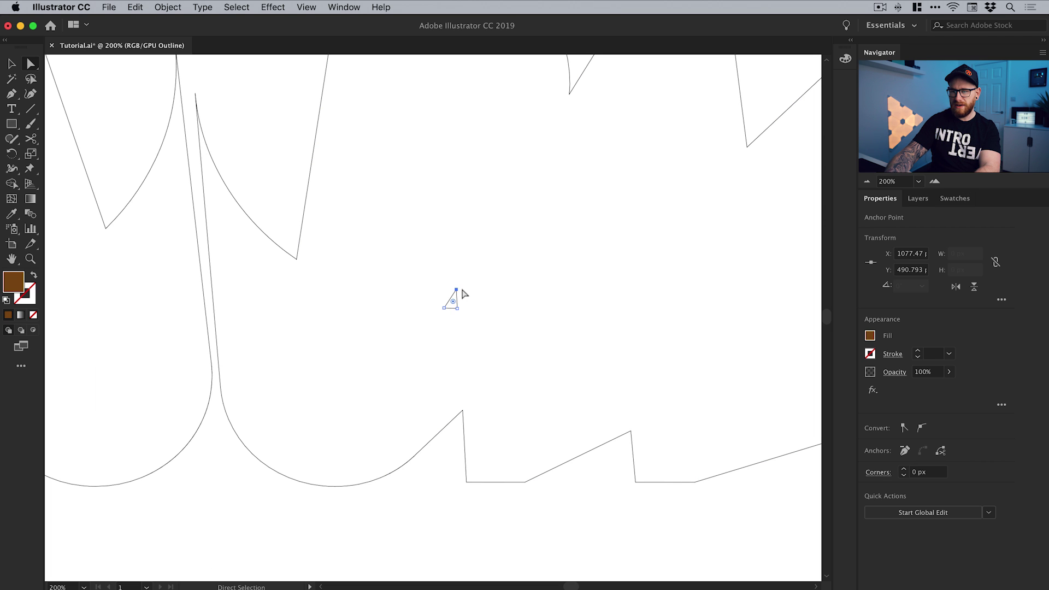
key(Delete)
key(Delete)
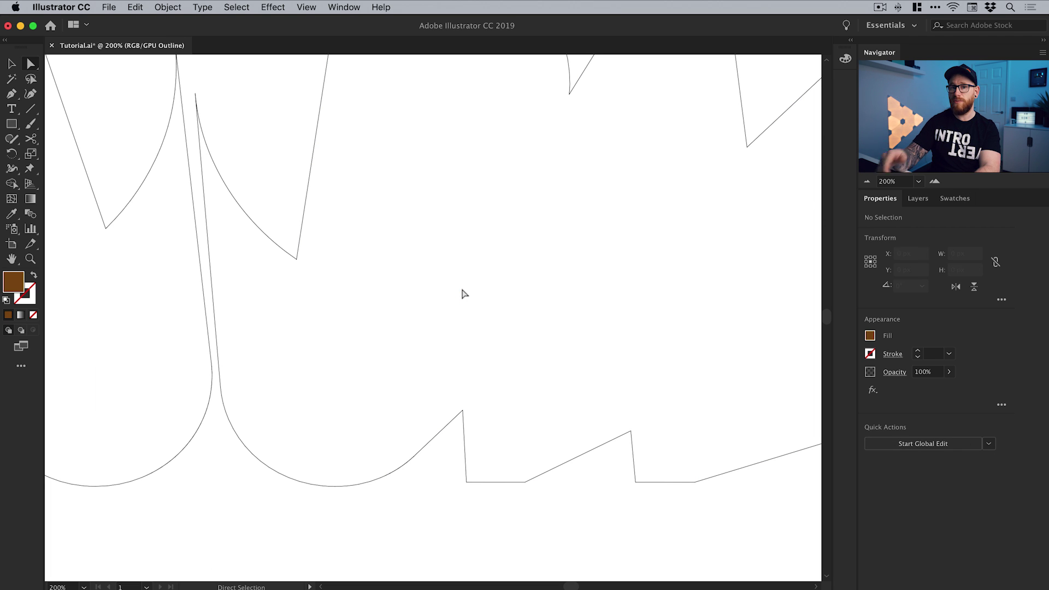
key(super+minus)
key(super+minus)
key(super+minus)
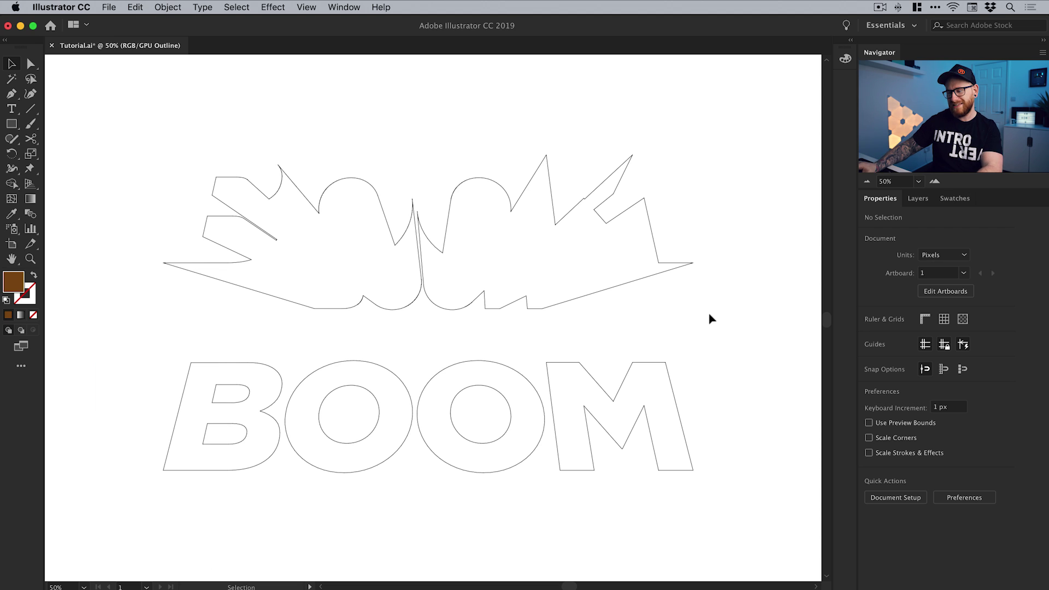
Step: Return to Preview view and unite all the BOOM letter shapes into one object
key(a)
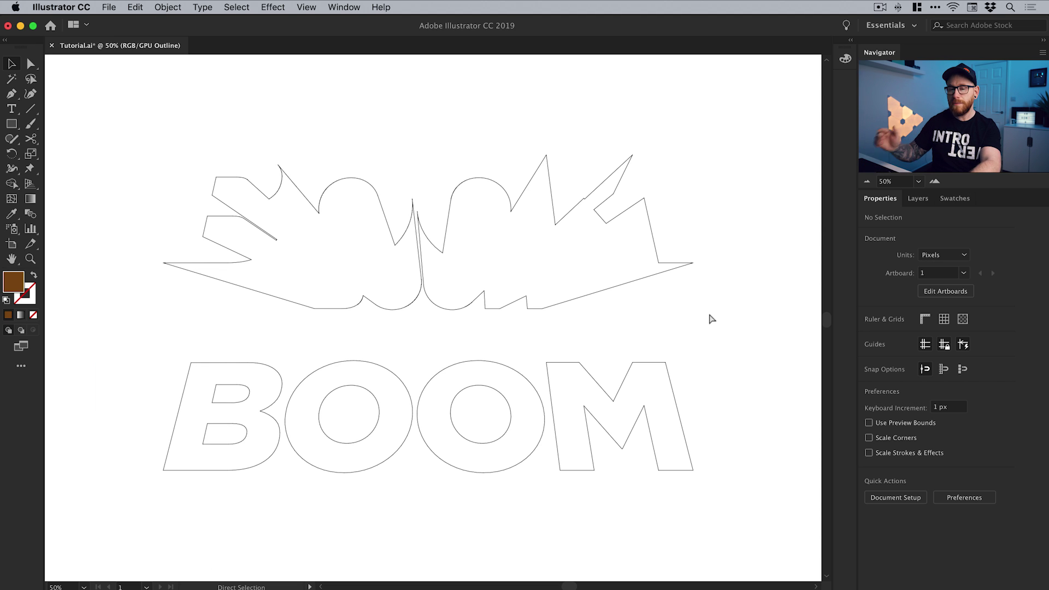
key(super+y)
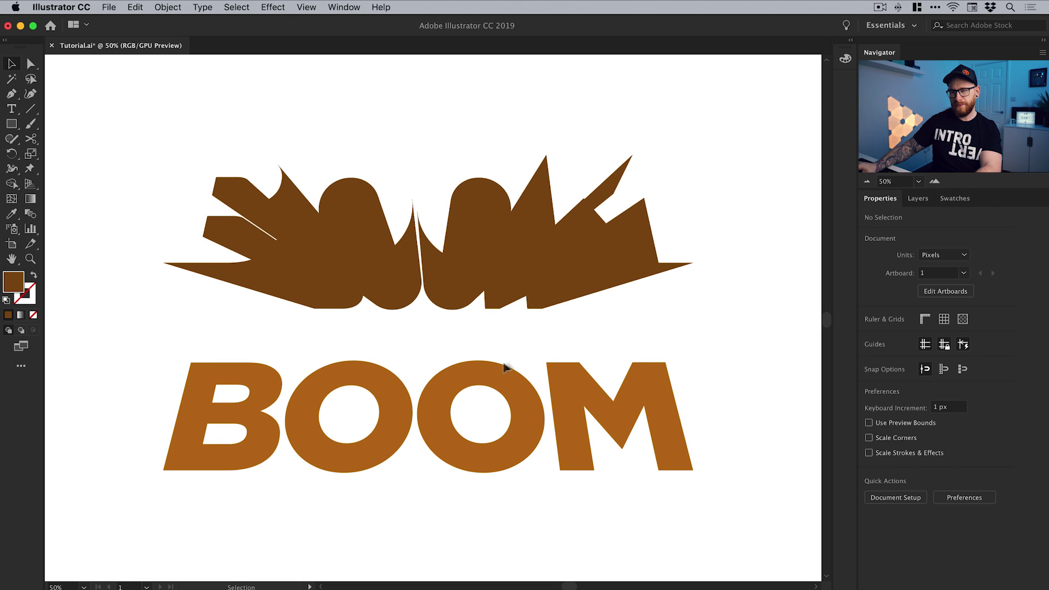
click(473, 370)
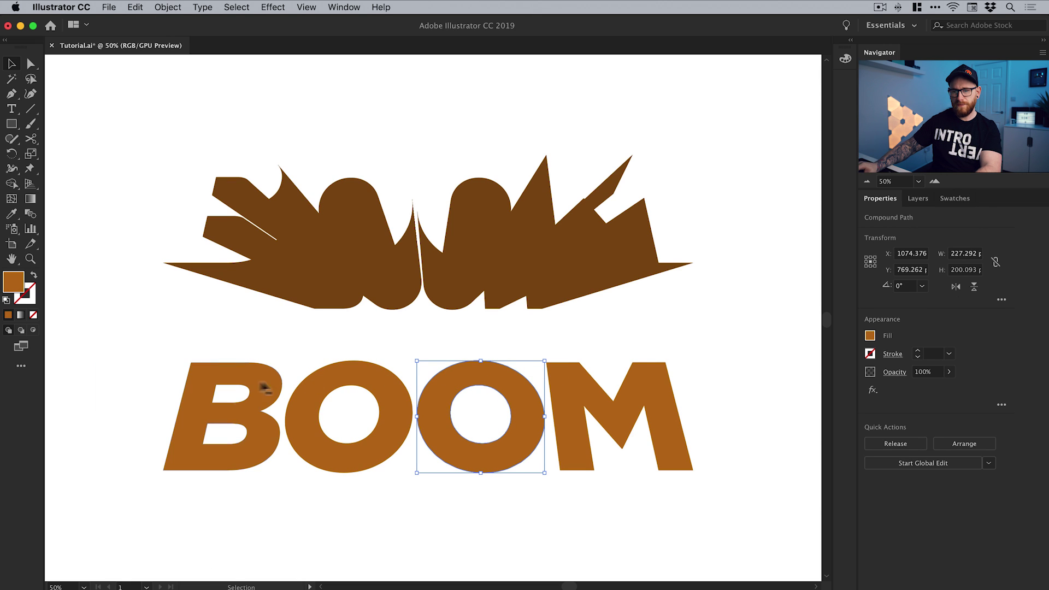
drag(117, 377, 701, 489)
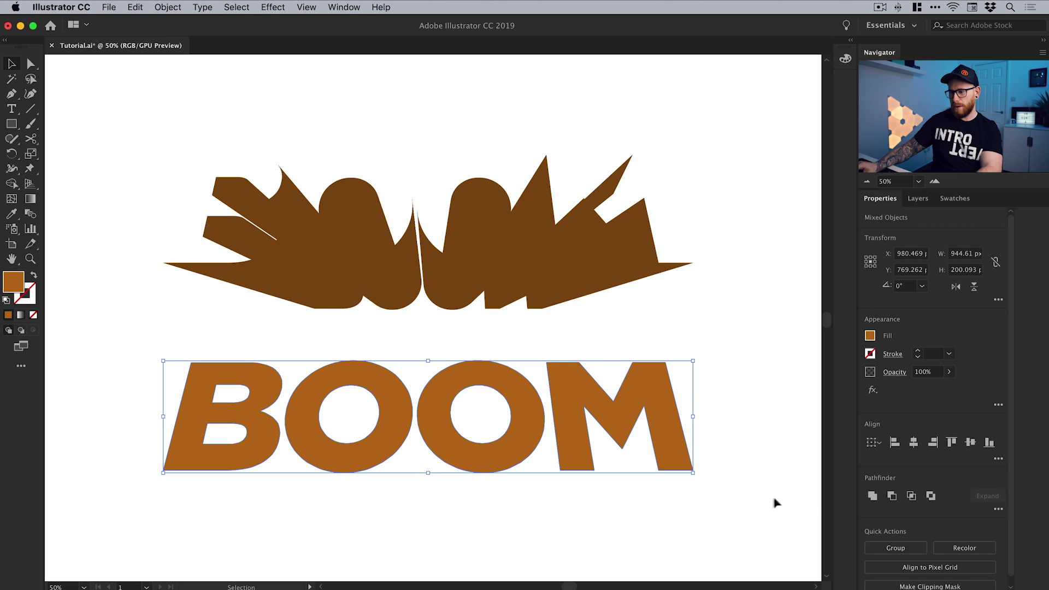
click(870, 500)
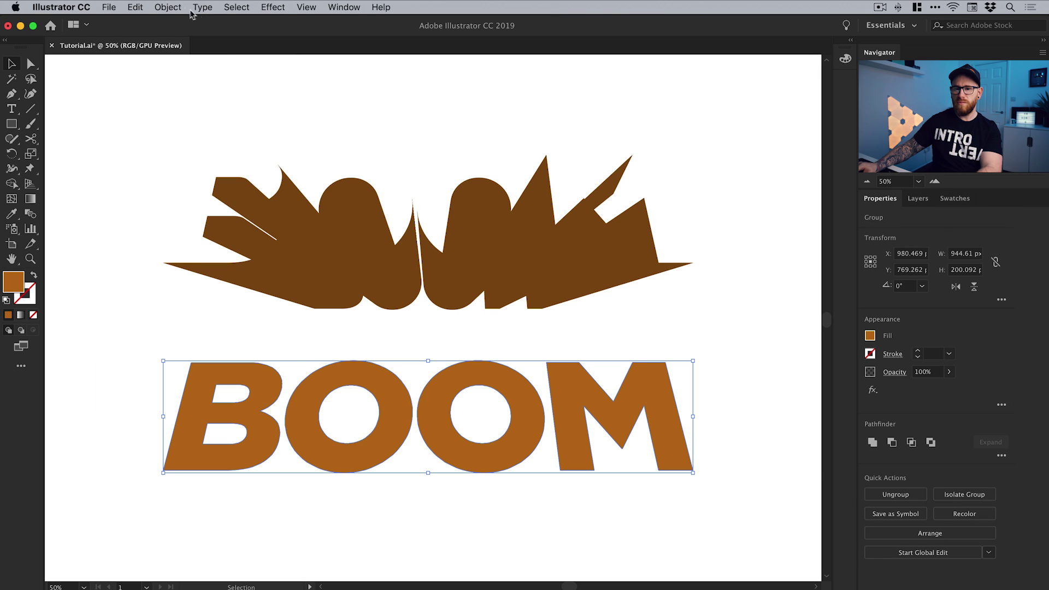
Step: Alternately select the shadow burst shape and the BOOM letters to compare them
click(167, 6)
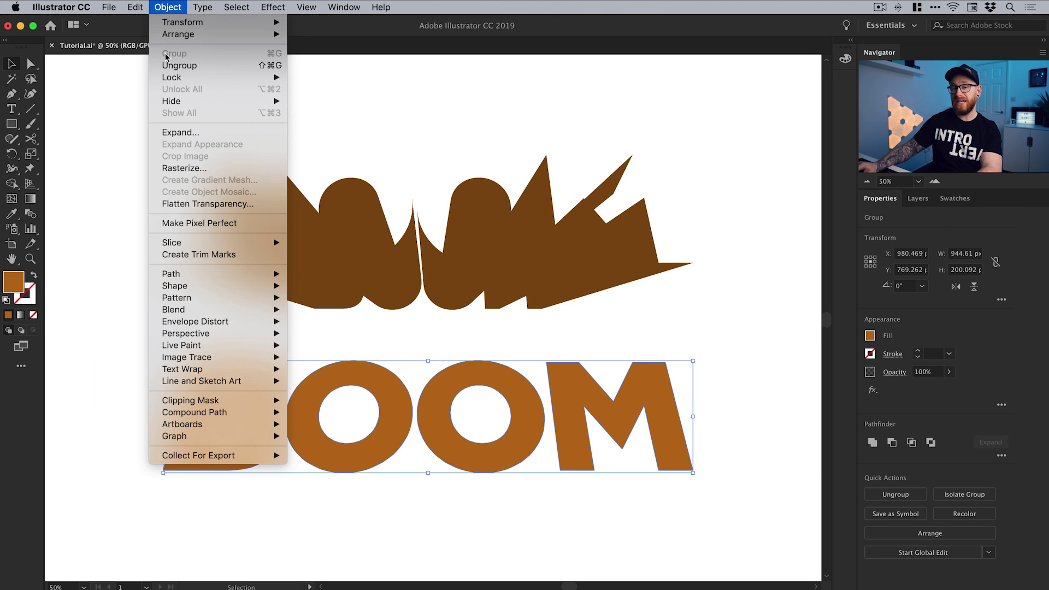
click(167, 6)
click(369, 267)
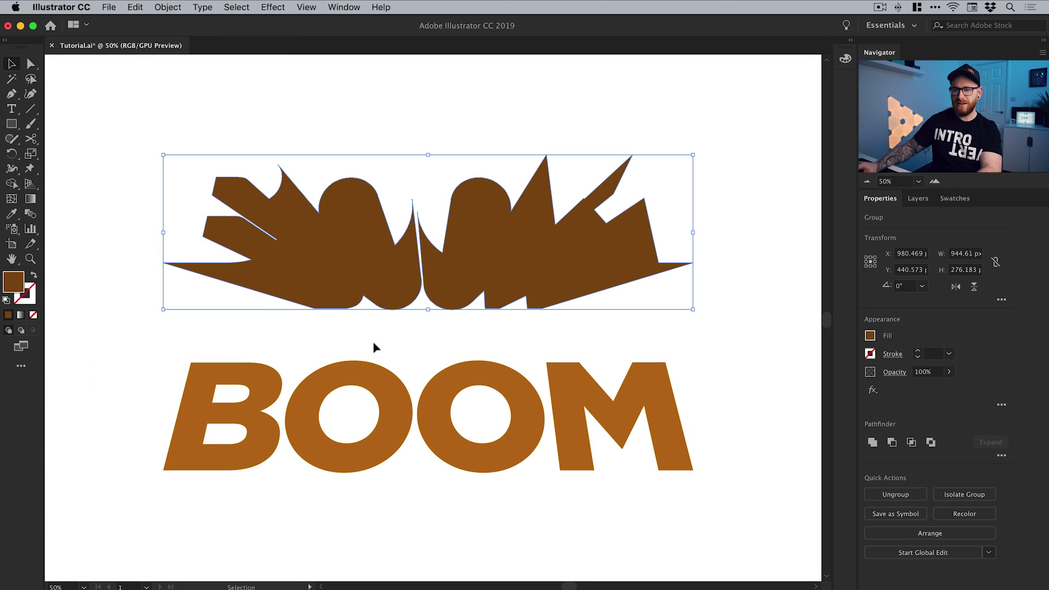
click(382, 388)
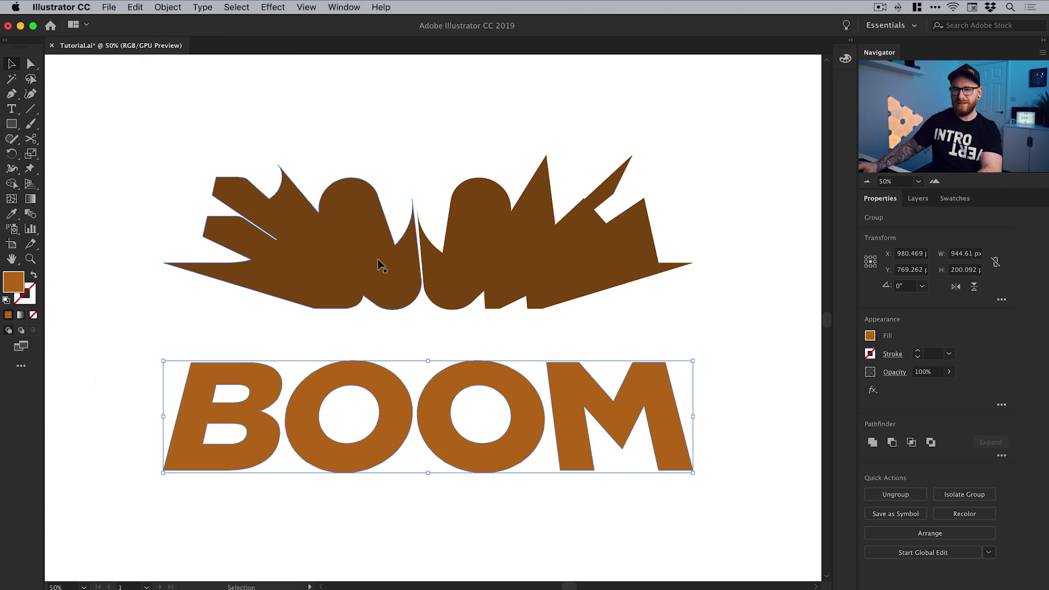
click(378, 260)
click(371, 384)
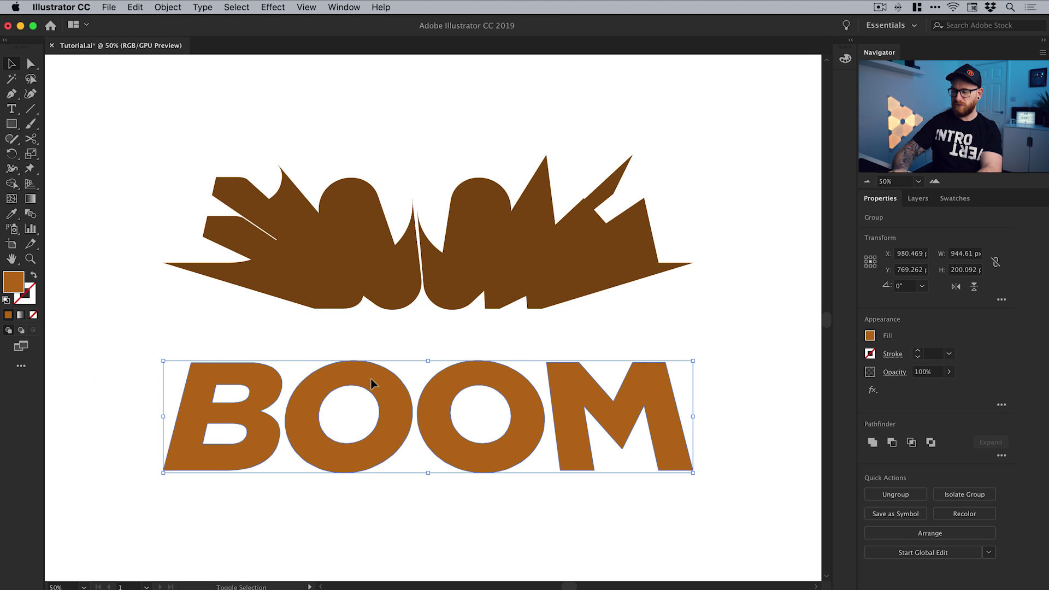
Step: Nudge the BOOM letters up with three Shift+Up presses to line up with the shadow
key(shift+Up)
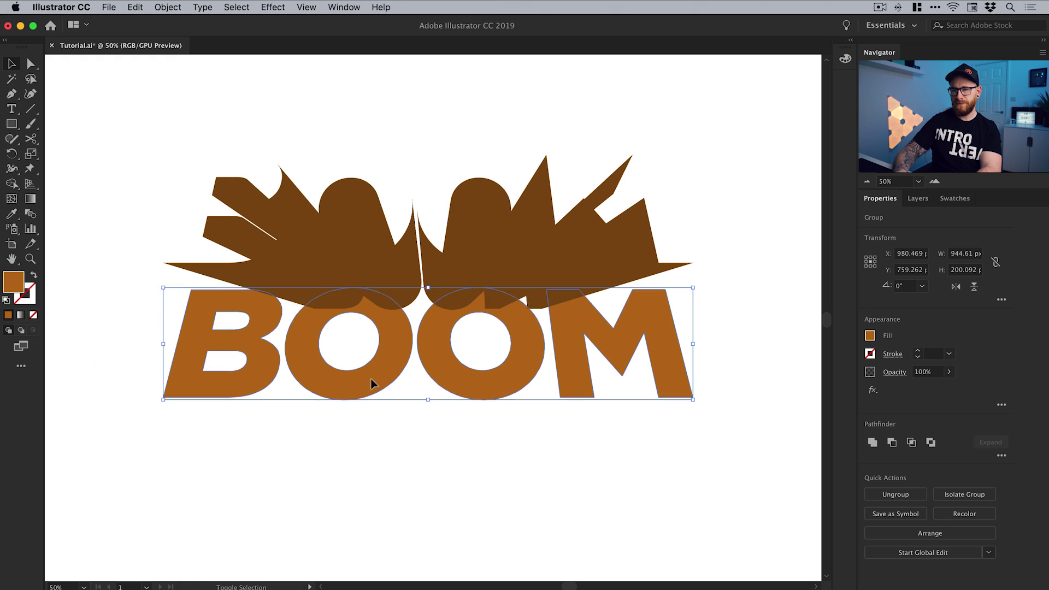
key(shift+Up)
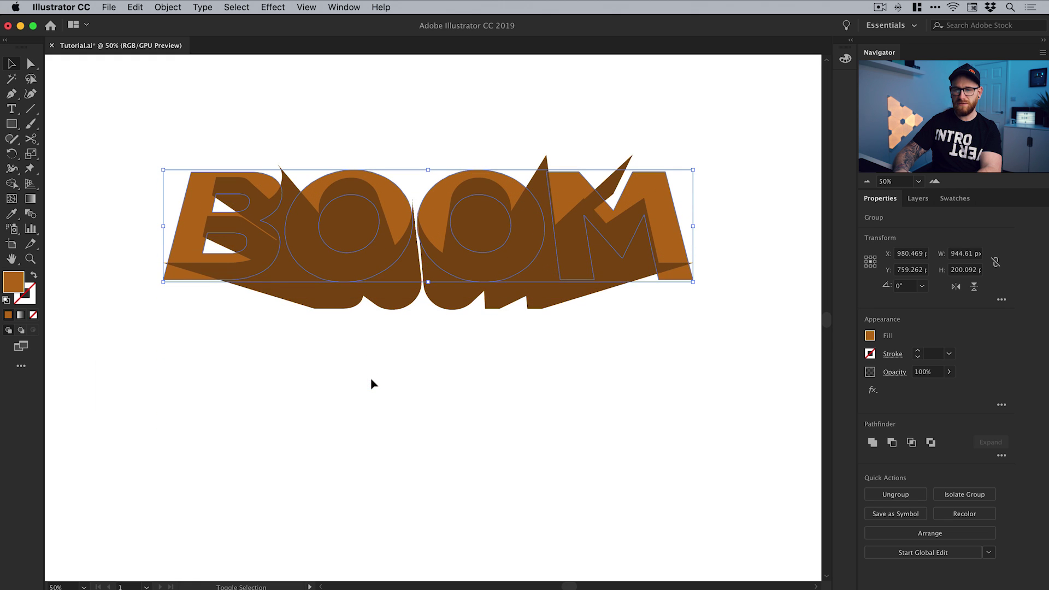
key(shift+Up)
key(shift+Up)
key(shift+Up)
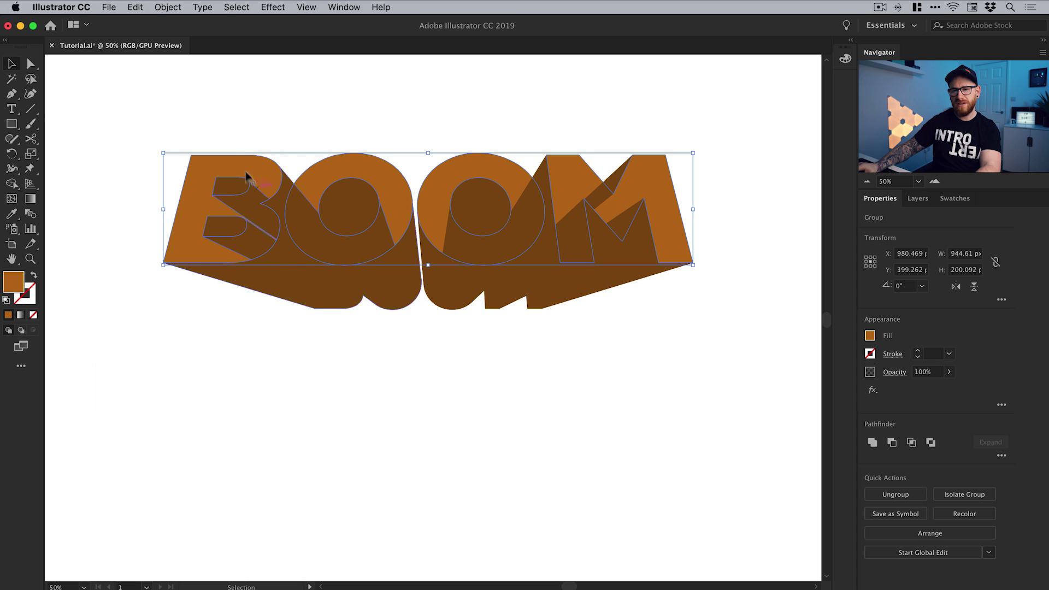
Step: Bring the BOOM letters in front of the shadow with Arrange, then deselect
click(169, 7)
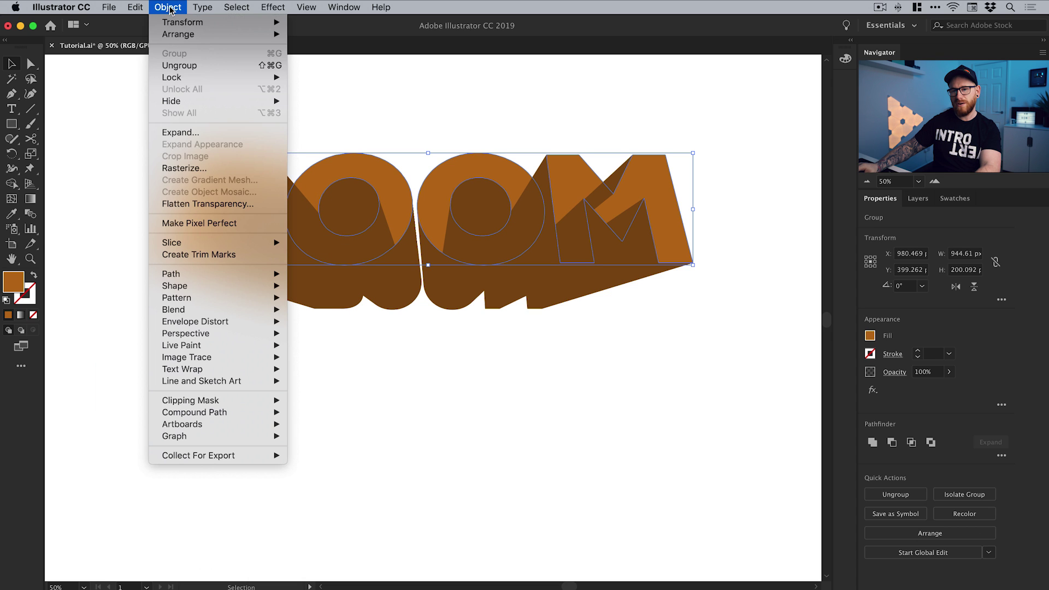
mouse_move(186, 34)
click(329, 34)
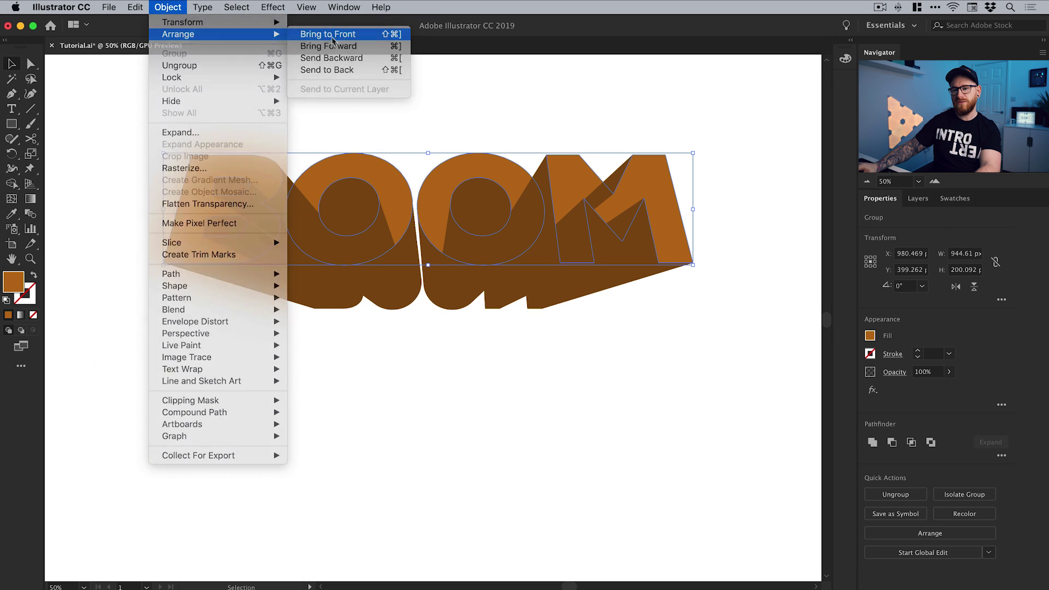
click(475, 411)
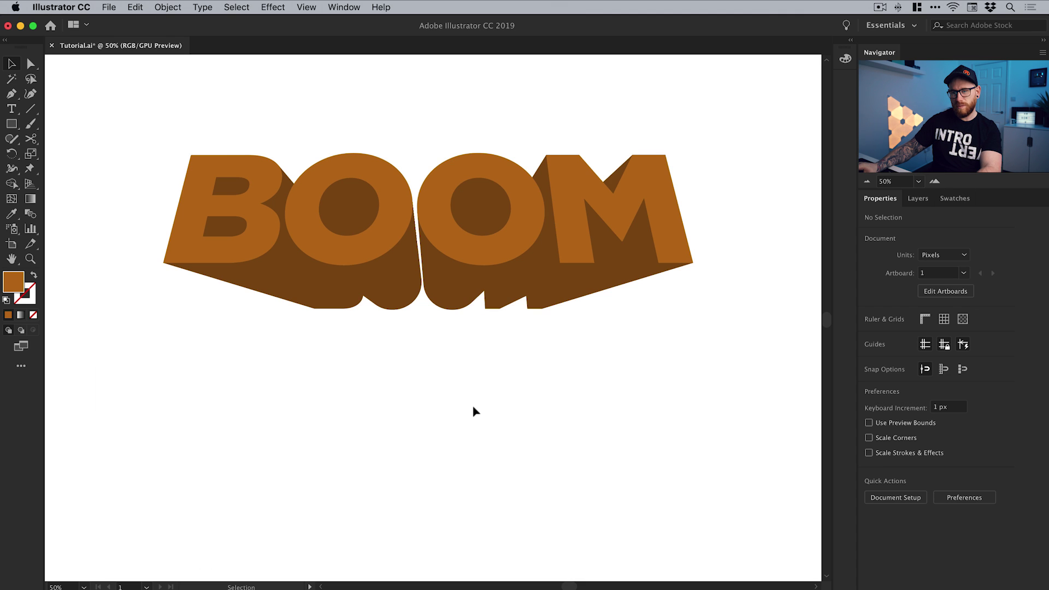
Step: Fill the BOOM letters group with the hot pink swatch
click(466, 247)
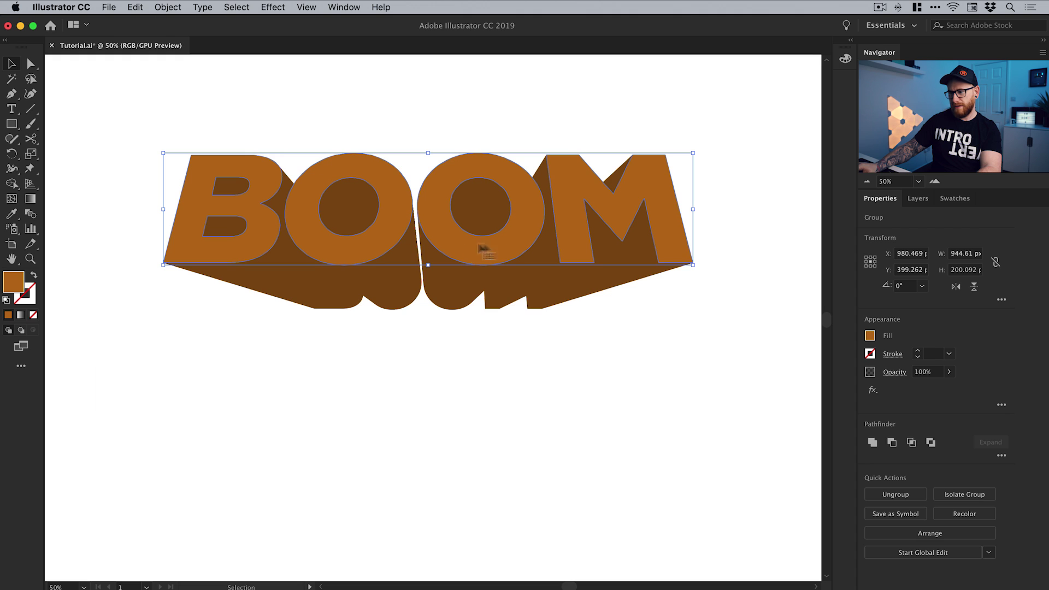
click(870, 335)
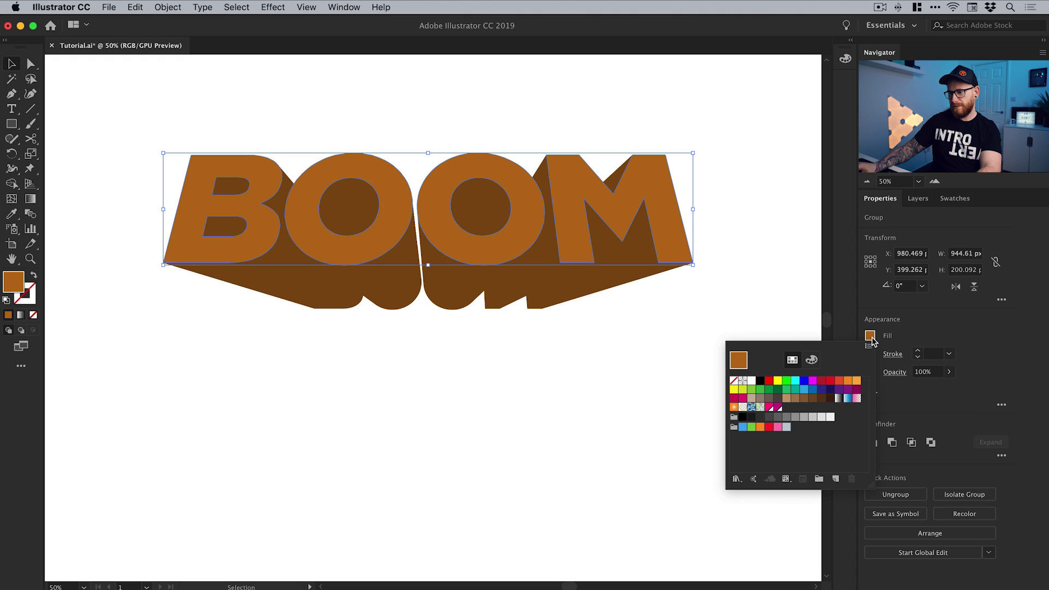
click(769, 408)
click(557, 293)
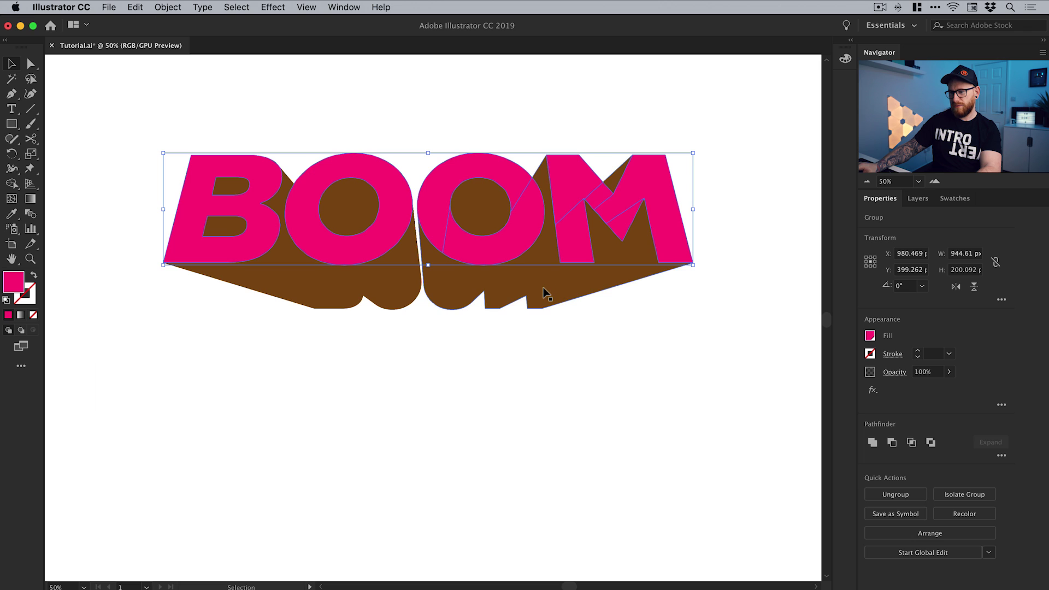
Step: Fill the extruded shadow with the darker magenta swatch and deselect everything
click(543, 292)
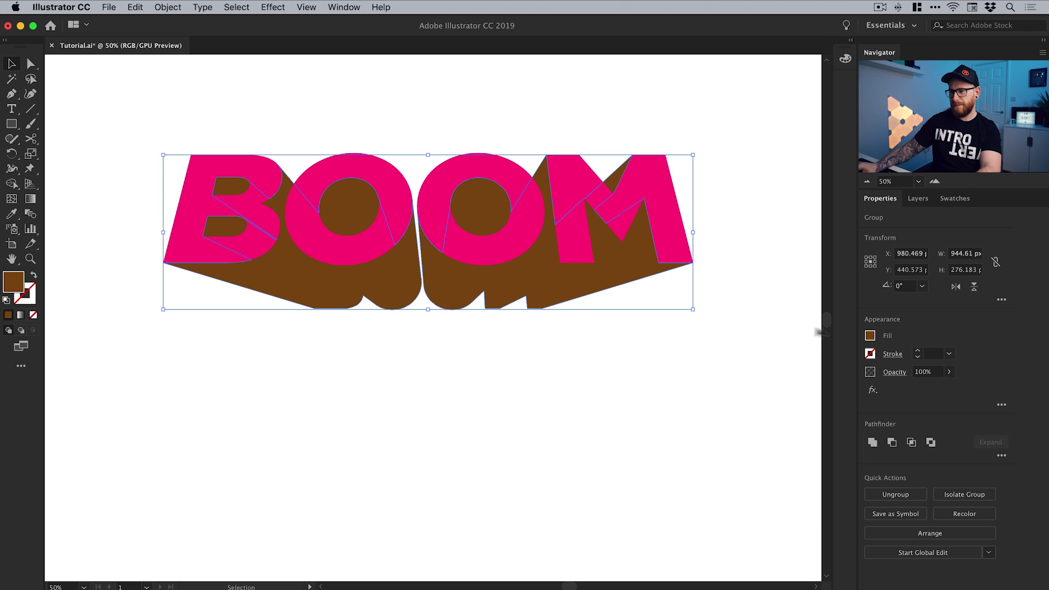
click(864, 336)
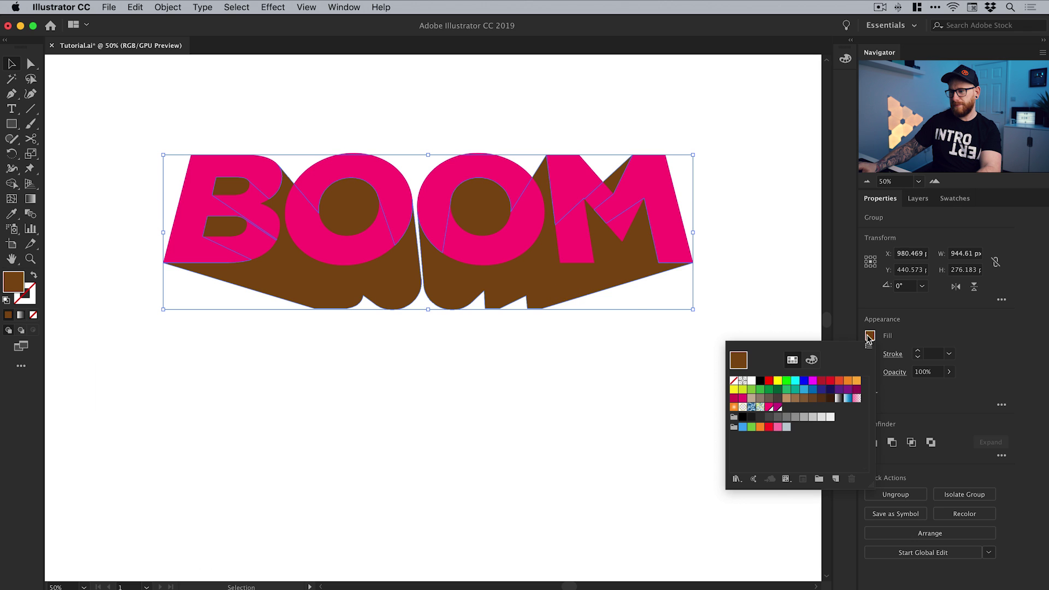
click(777, 409)
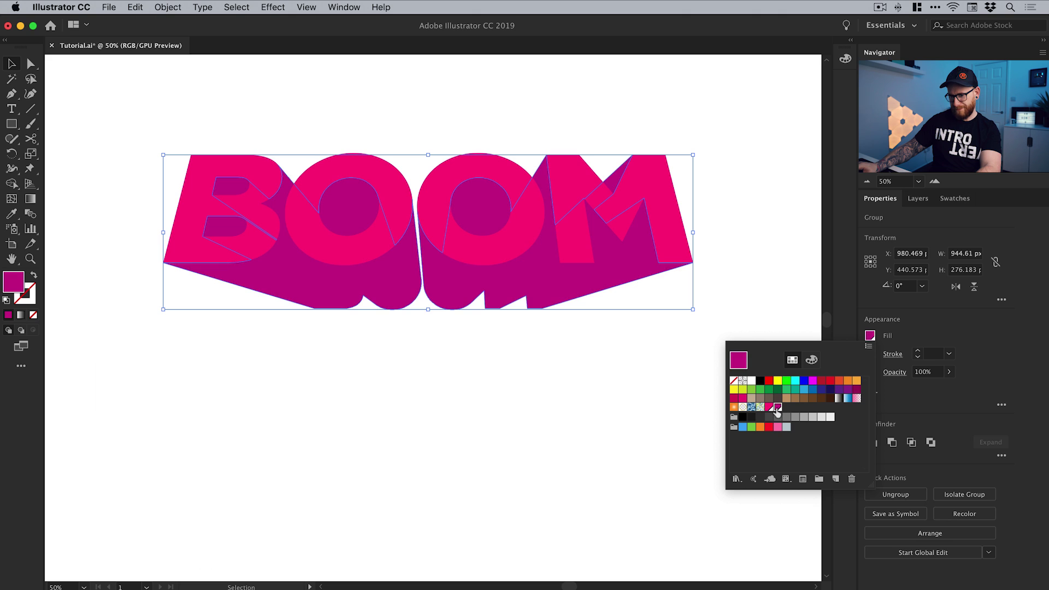
click(464, 415)
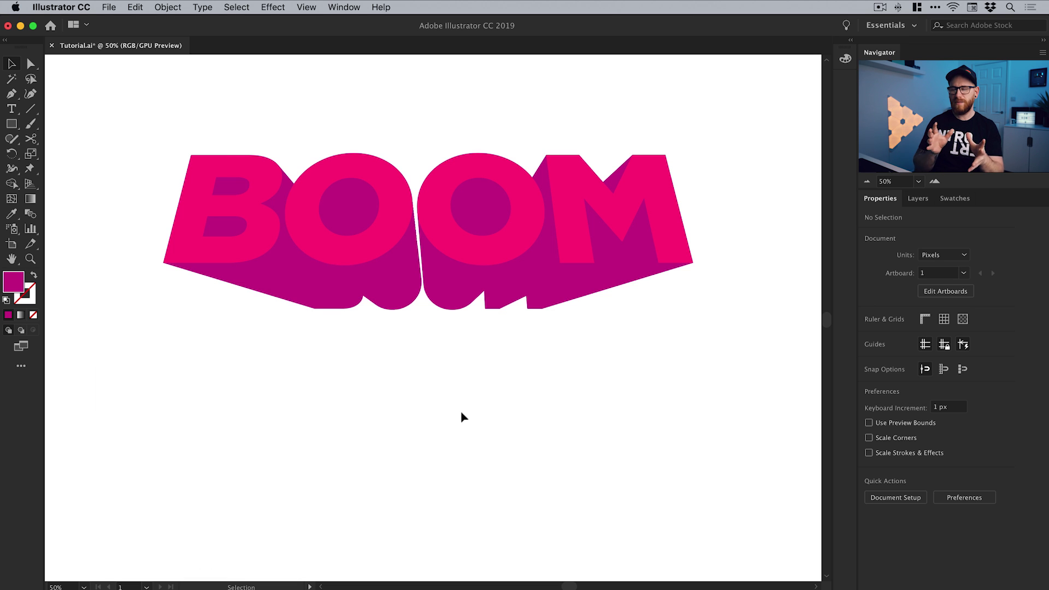
Step: Inside the letters group, shift the second O and the M three nudges left
drag(504, 249, 601, 182)
key(ctrl+z)
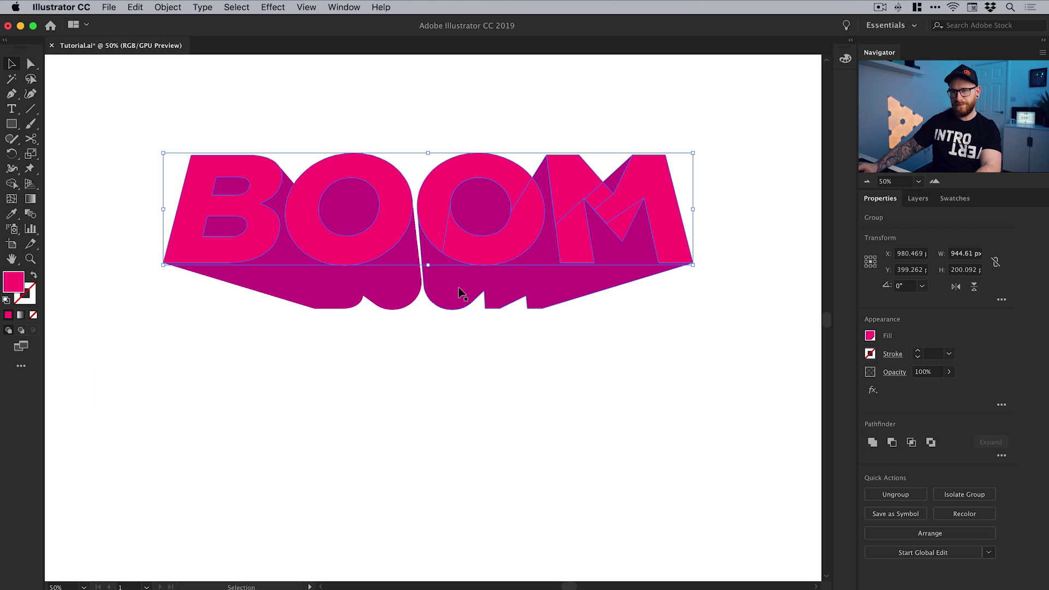
double_click(470, 246)
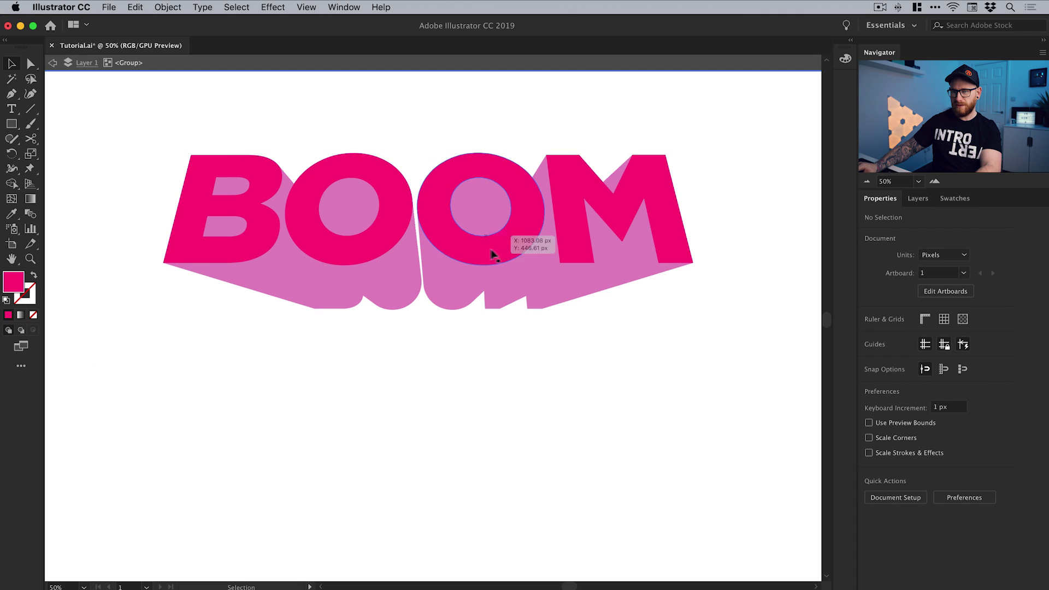
click(488, 261)
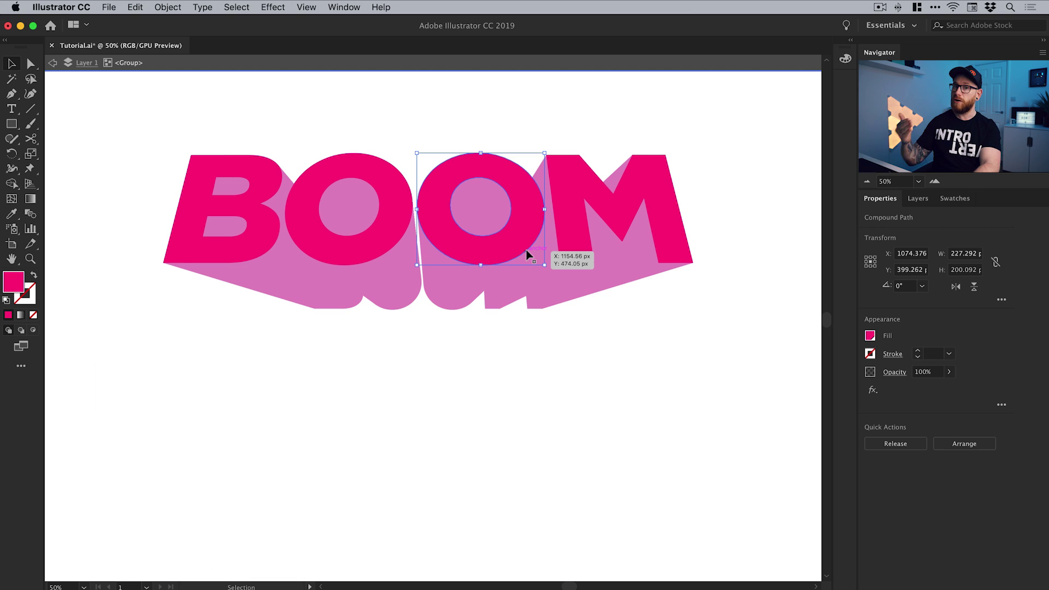
shift+click(580, 214)
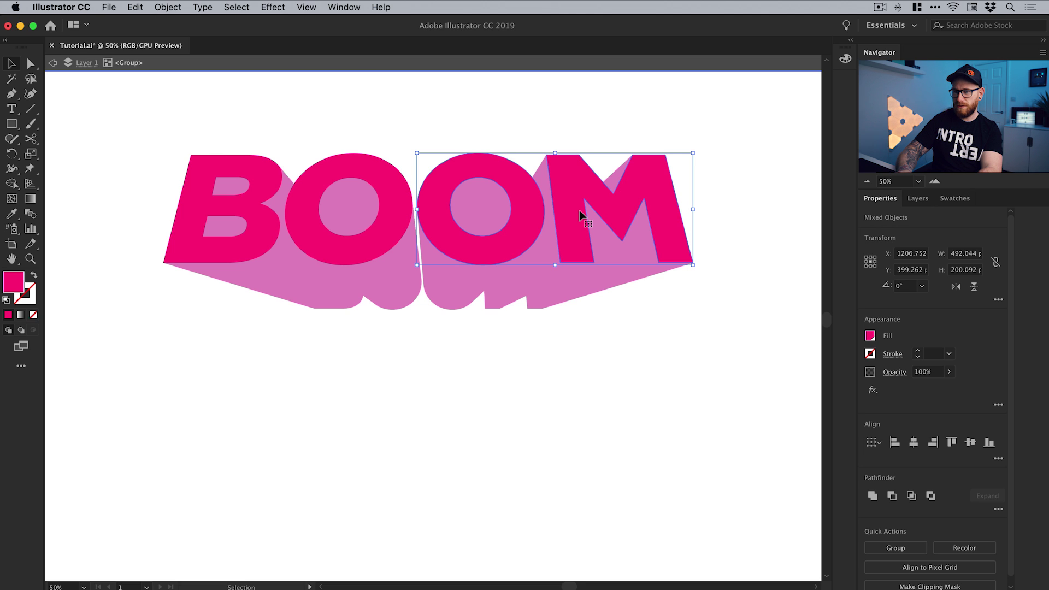
key(Left)
key(Left)
key(Left)
key(Left)
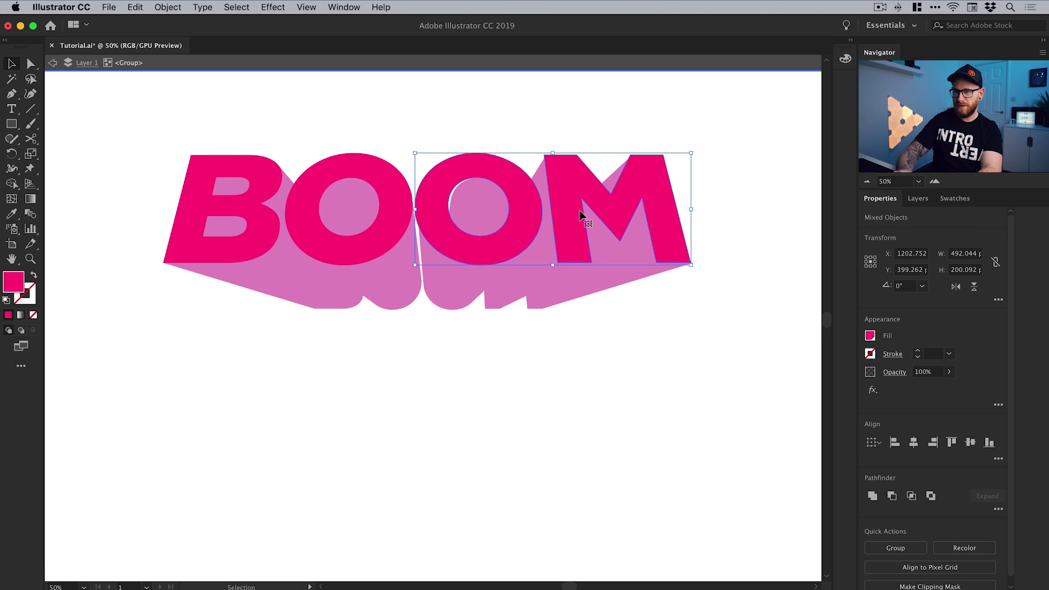
key(Left)
key(Left)
key(Left)
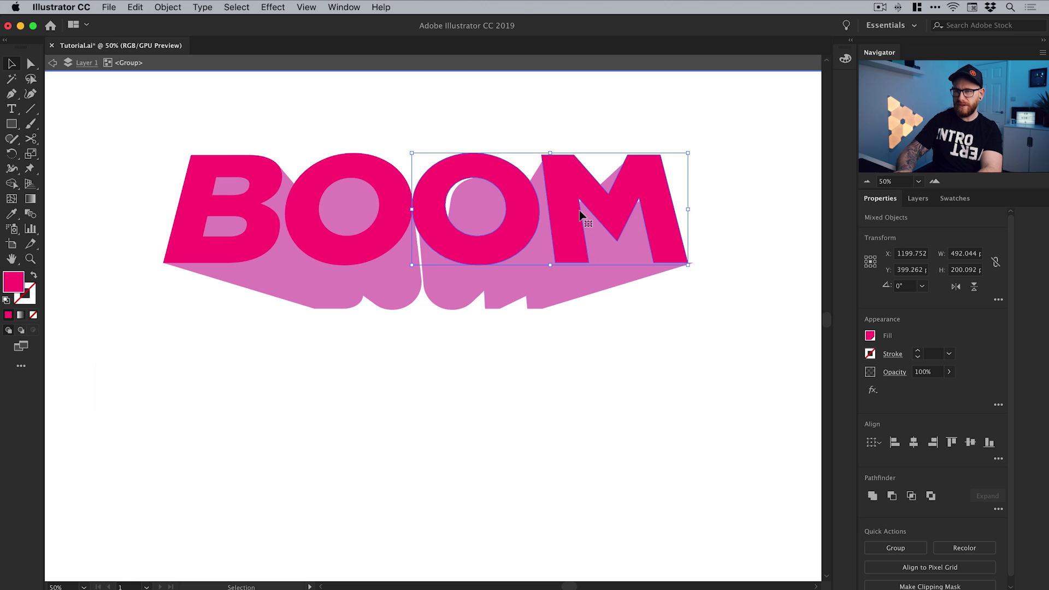
key(Left)
key(Left)
key(Left)
key(Left)
key(Left)
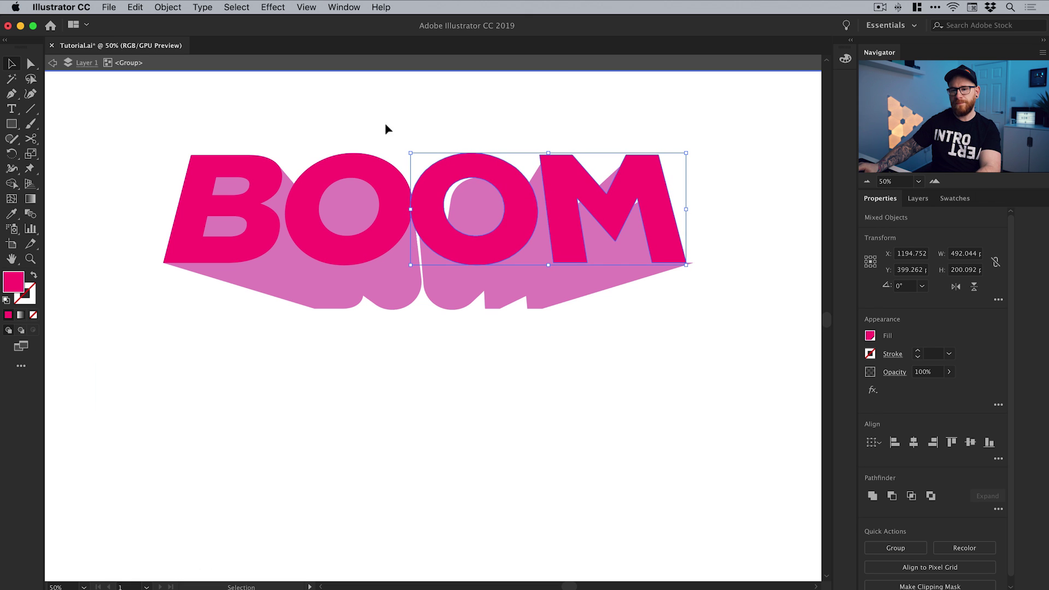
click(353, 112)
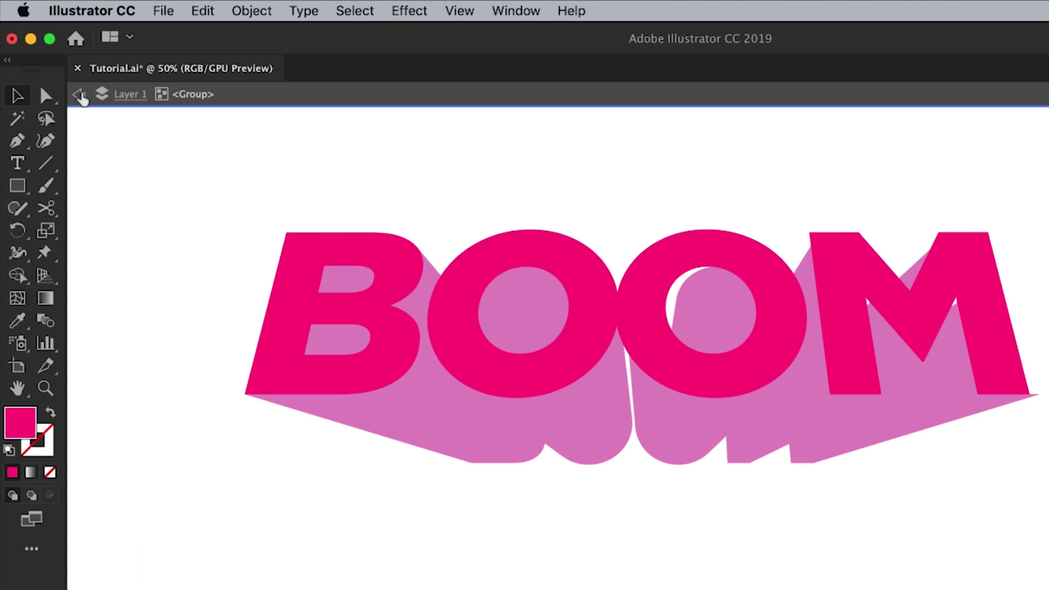
click(80, 99)
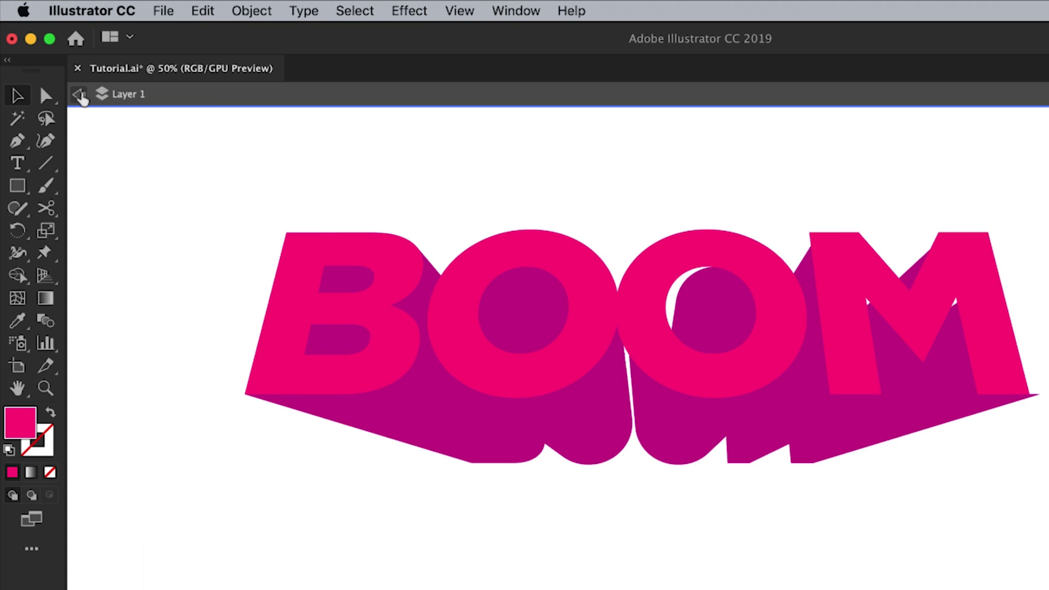
click(80, 98)
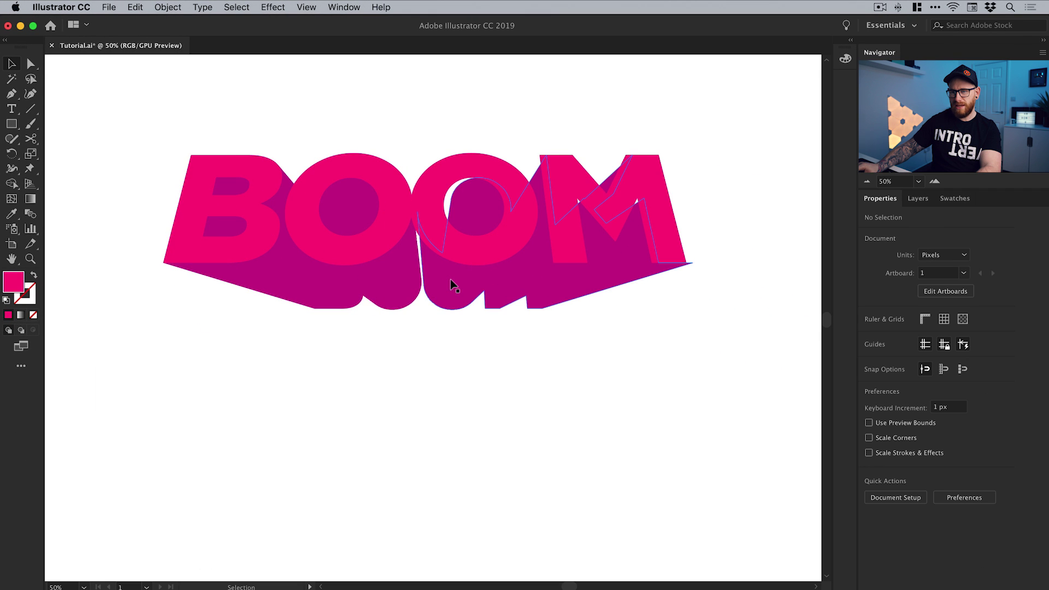
Step: Inside the shadow group, move the piece behind the second O and M two nudges left
double_click(451, 284)
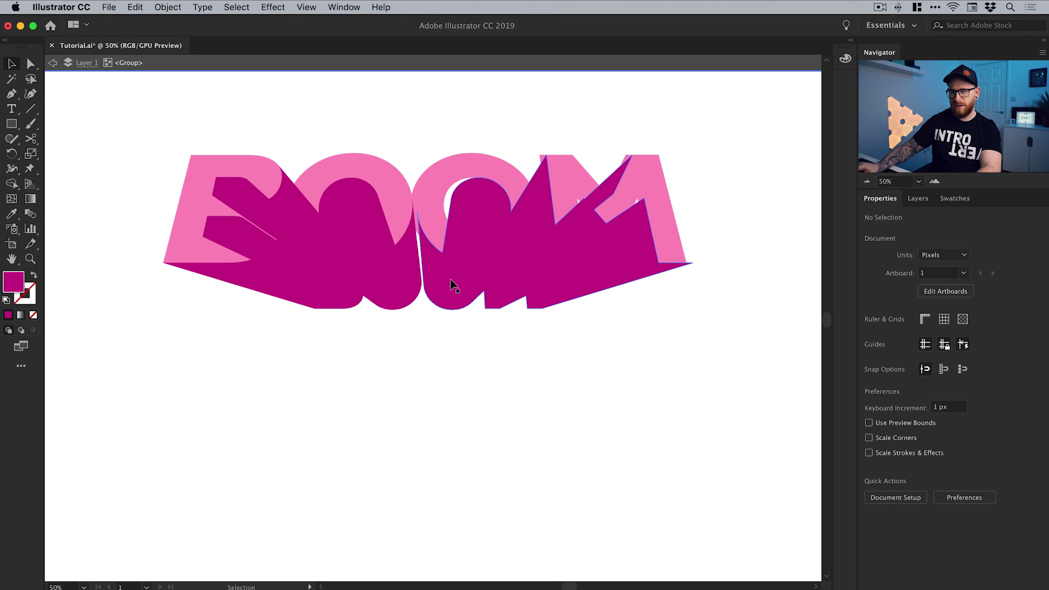
click(531, 264)
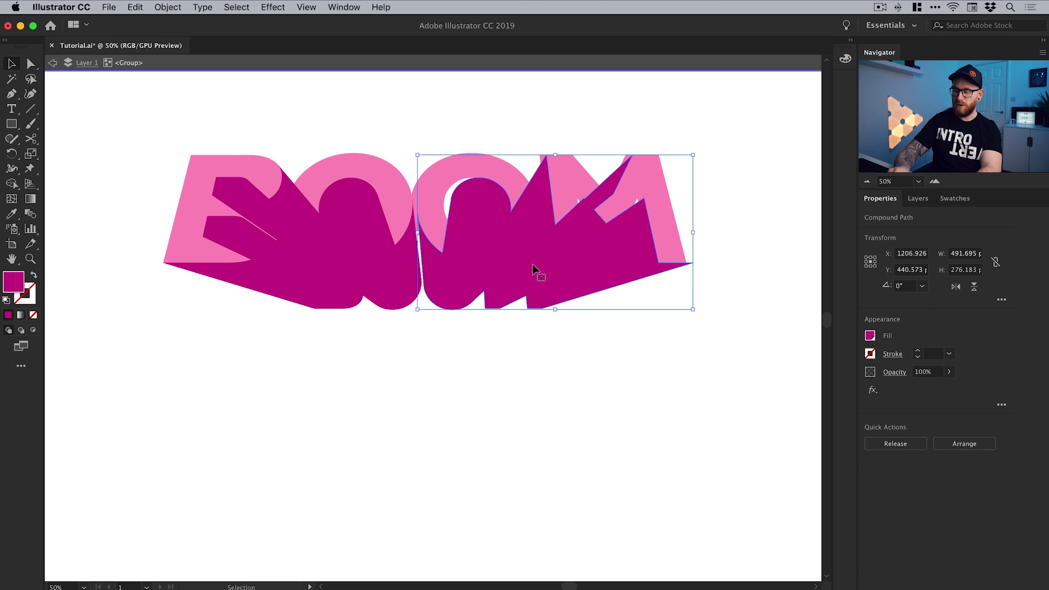
key(Left)
key(Left)
key(Left)
key(Left)
key(Left)
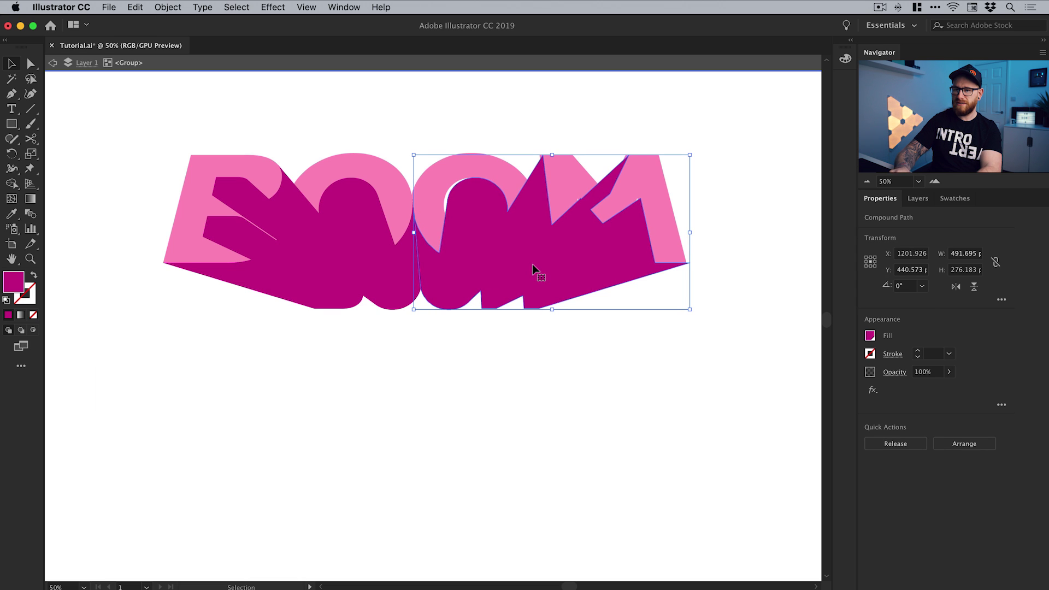
key(Left)
key(Left)
key(Left)
key(Left)
key(Left)
key(Left)
key(Left)
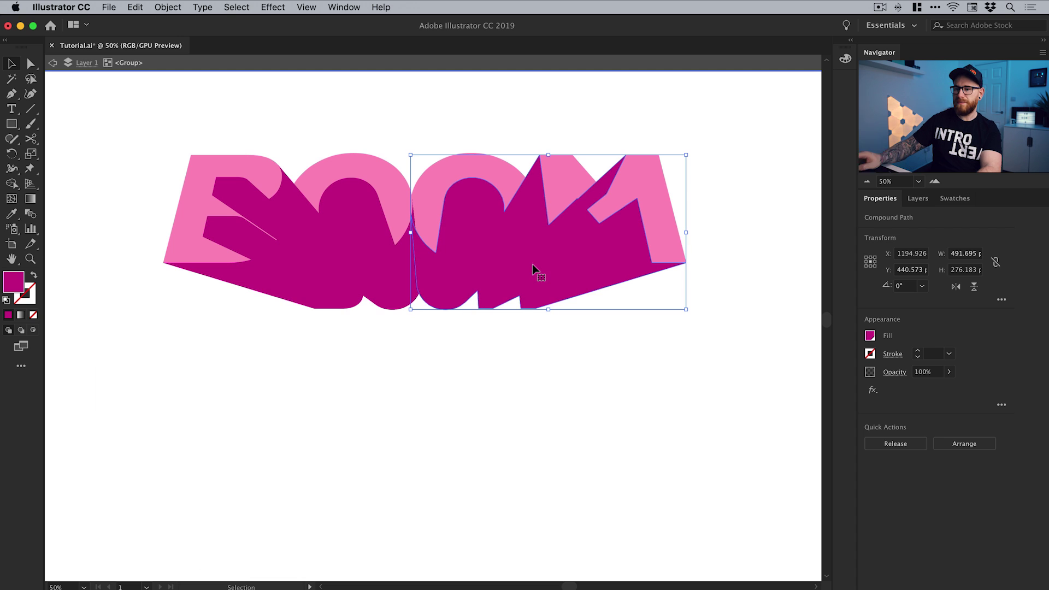
click(53, 63)
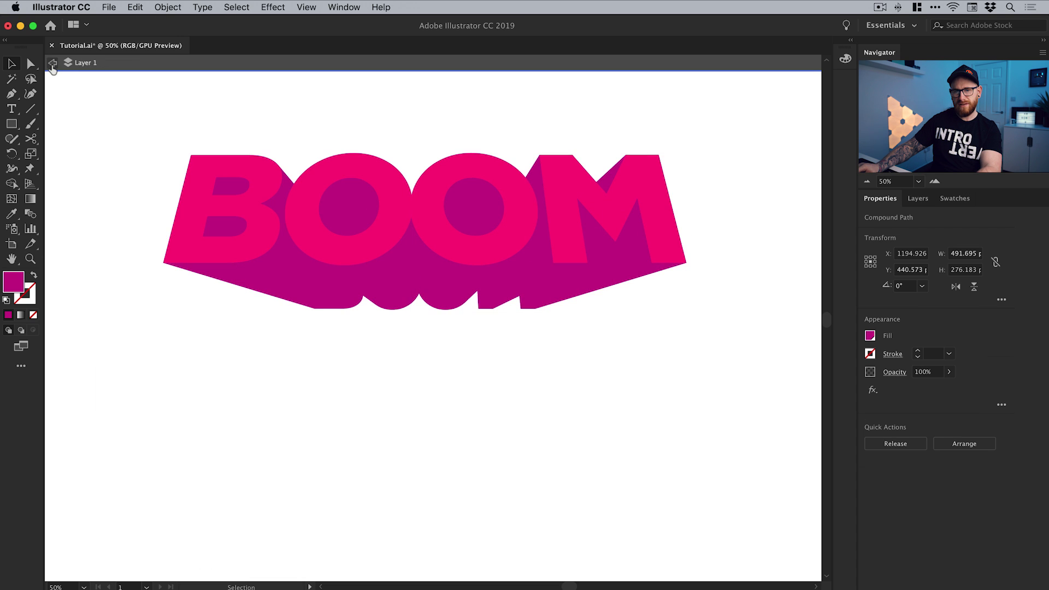
click(52, 63)
Step: Select the pink BOOM letters and Shift-click the magenta shadow to add it
click(371, 239)
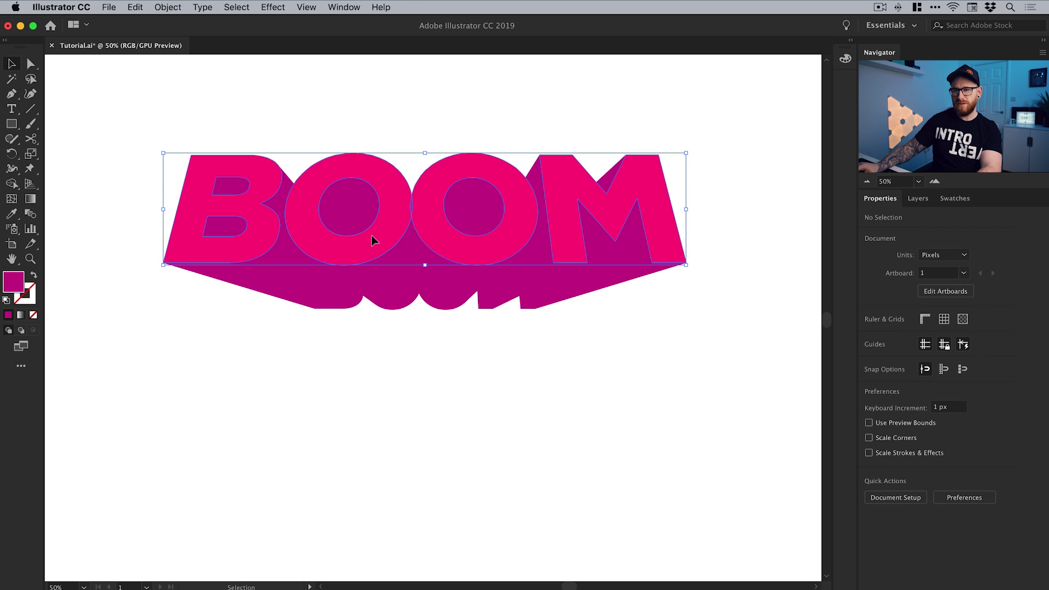
click(434, 281)
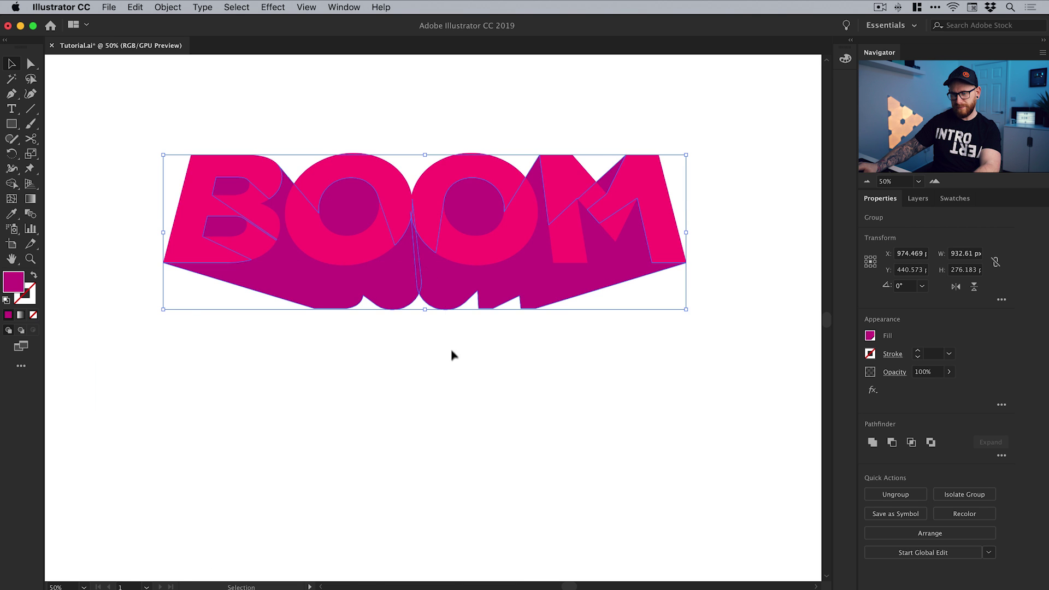